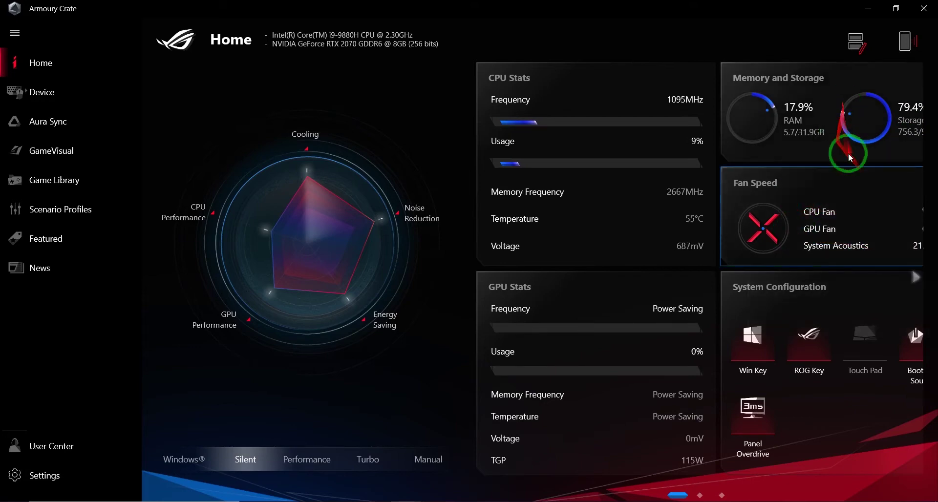
Look through all three pages of Home dashboard cards, from the CPU and GPU stats to the user profile
{"action": "scroll", "coordinate": [837, 180], "scroll_direction": "down", "scroll_amount": 1}
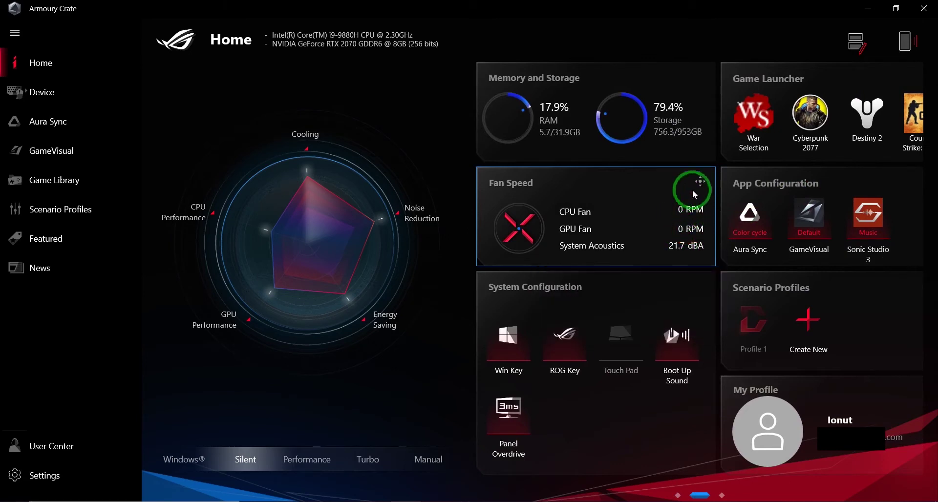
{"action": "scroll", "coordinate": [667, 254], "scroll_direction": "up", "scroll_amount": 1}
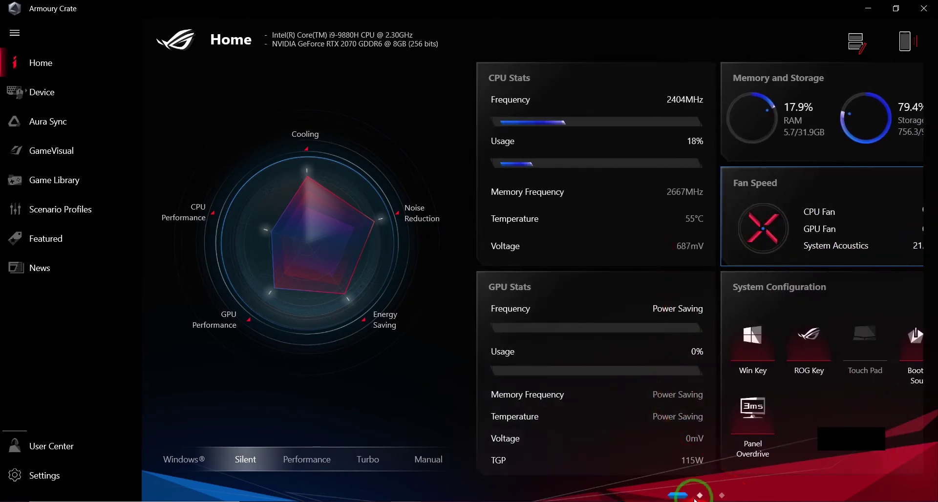
{"action": "left_click", "coordinate": [721, 495]}
{"action": "left_click", "coordinate": [700, 496]}
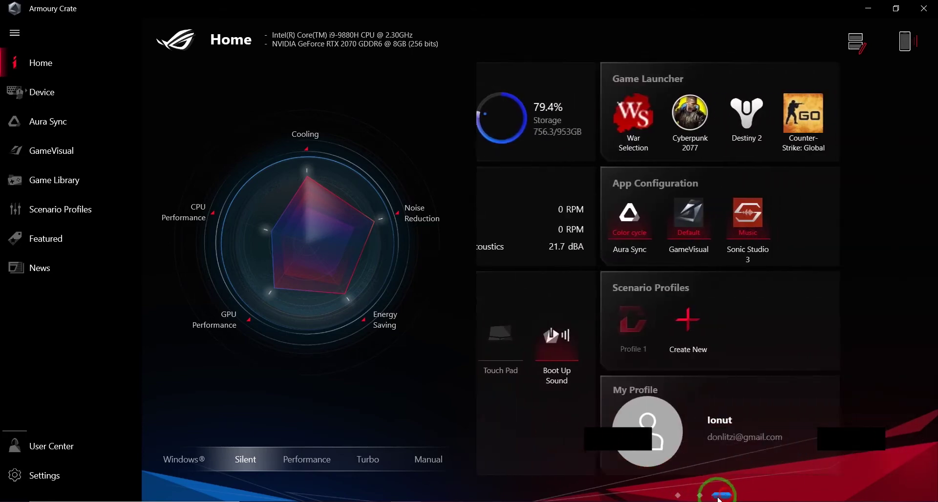
{"action": "left_click", "coordinate": [684, 496]}
{"action": "left_click", "coordinate": [683, 494]}
{"action": "left_click_drag", "start_coordinate": [683, 494], "coordinate": [652, 469]}
{"action": "left_click", "coordinate": [689, 496]}
{"action": "left_click", "coordinate": [677, 495]}
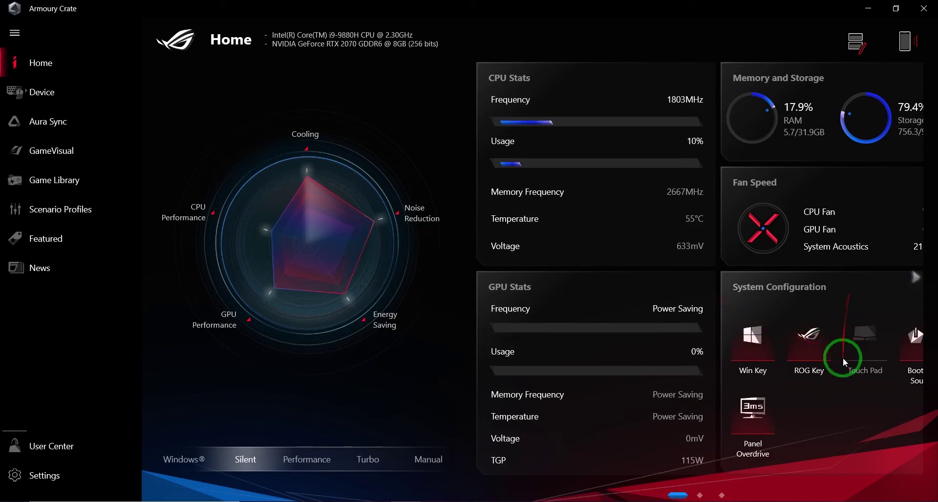
Review the System Configuration card and the game launcher, app configuration and scenario profile cards, ending on the hardware stats
{"action": "scroll", "coordinate": [839, 354], "scroll_direction": "down", "scroll_amount": 2}
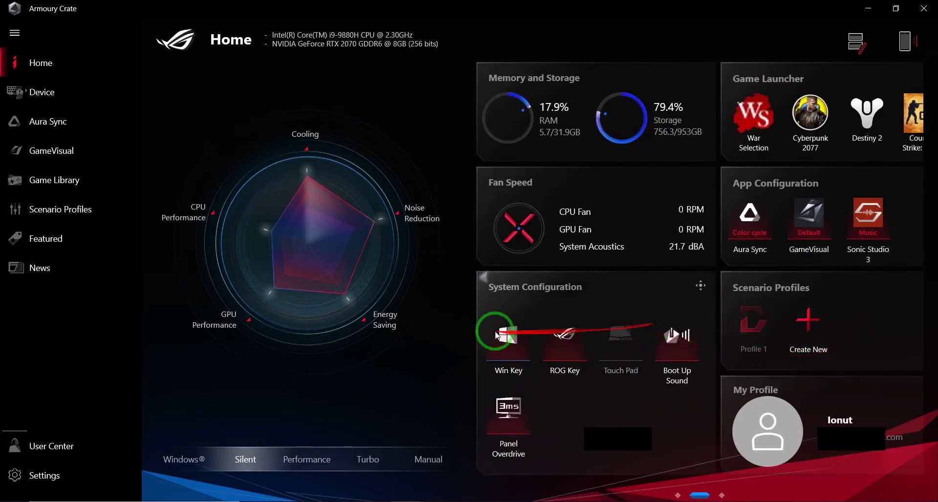
{"action": "scroll", "coordinate": [805, 105], "scroll_direction": "up", "scroll_amount": 2}
{"action": "scroll", "coordinate": [880, 111], "scroll_direction": "down", "scroll_amount": 2}
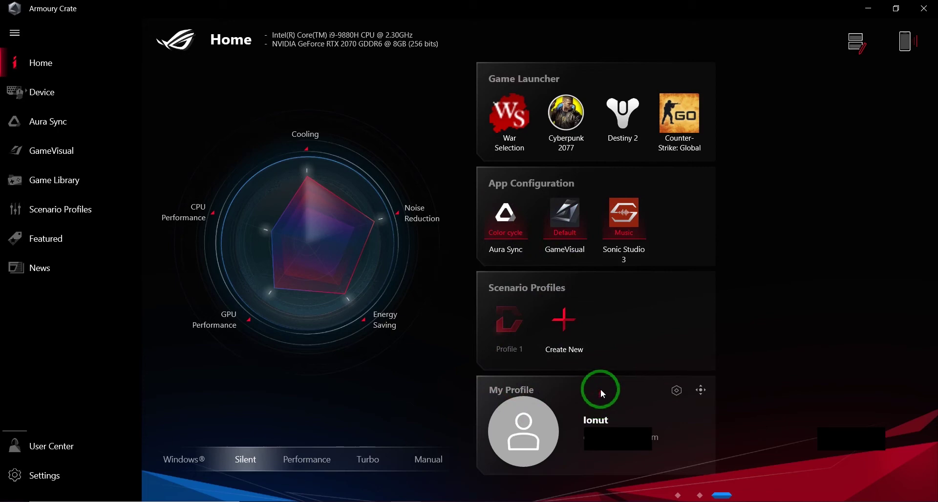
{"action": "scroll", "coordinate": [600, 389], "scroll_direction": "up", "scroll_amount": 2}
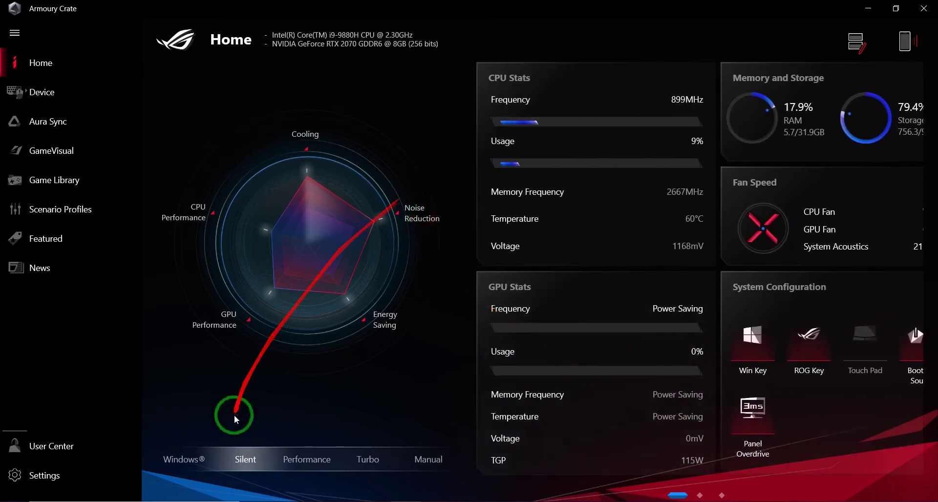
Open the Keystone device settings and review the status, docked behavior, quick access and Shadow Drive options
{"action": "mouse_move", "coordinate": [80, 96]}
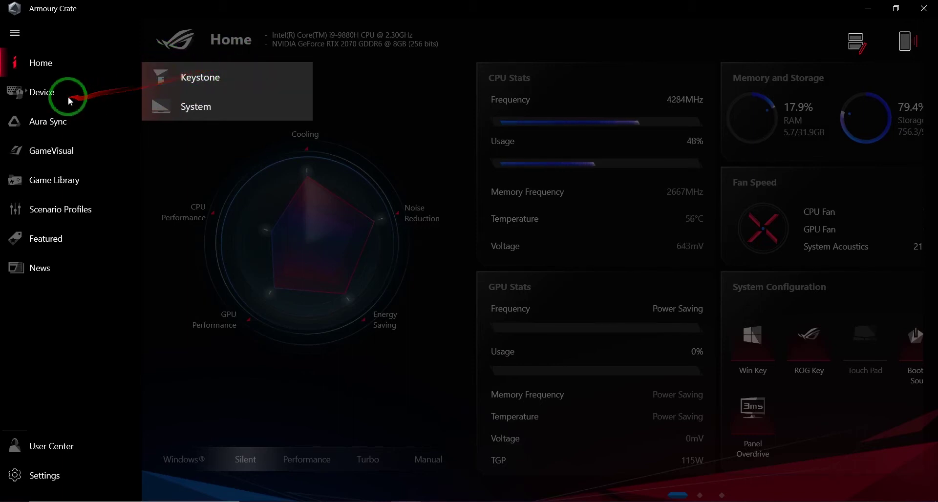
{"action": "left_click", "coordinate": [269, 65]}
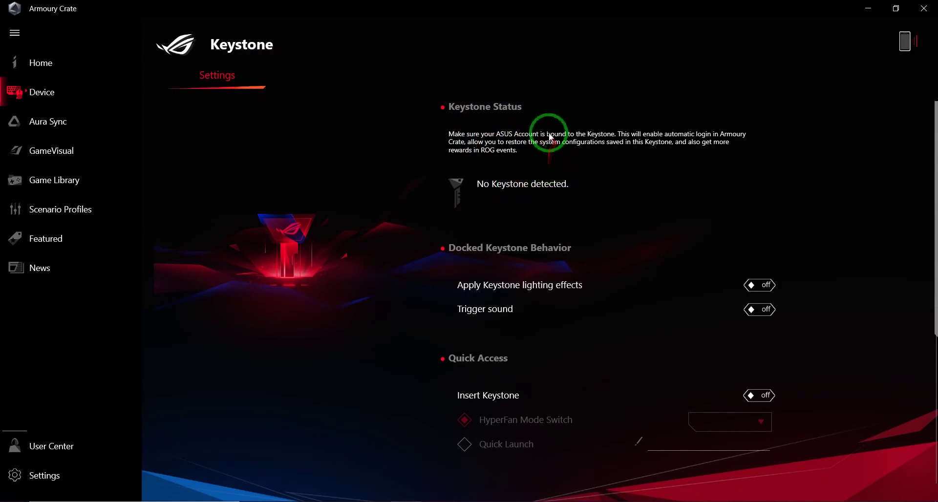
{"action": "scroll", "coordinate": [674, 184], "scroll_direction": "down", "scroll_amount": 1}
{"action": "scroll", "coordinate": [590, 163], "scroll_direction": "up", "scroll_amount": 1}
{"action": "scroll", "coordinate": [590, 163], "scroll_direction": "down", "scroll_amount": 3}
{"action": "scroll", "coordinate": [587, 159], "scroll_direction": "up", "scroll_amount": 3}
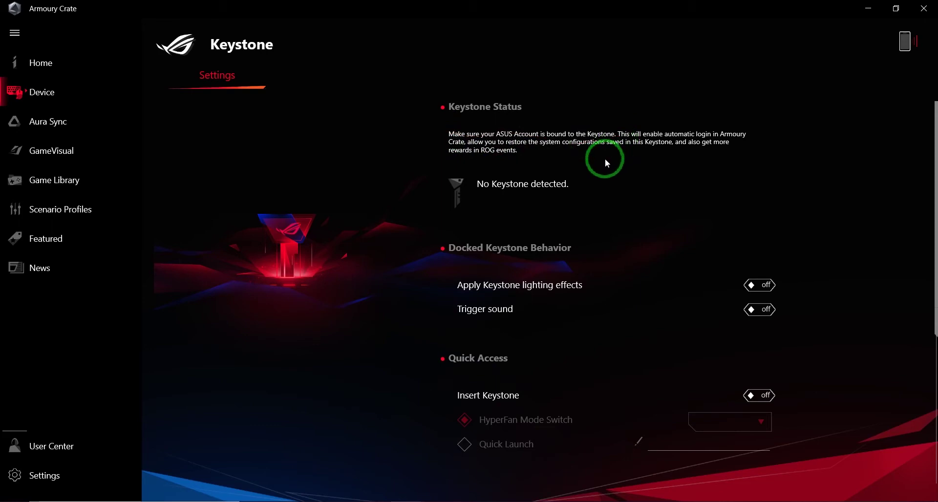
{"action": "scroll", "coordinate": [570, 207], "scroll_direction": "down", "scroll_amount": 1}
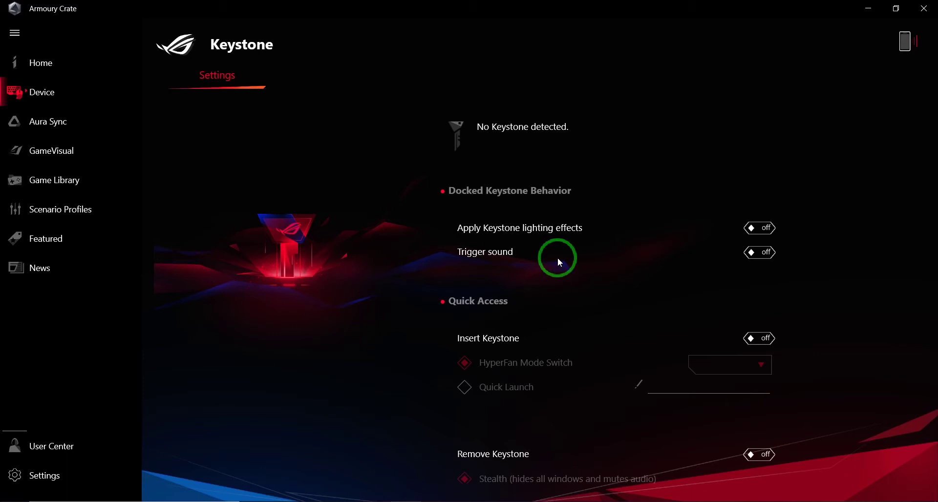
{"action": "scroll", "coordinate": [594, 267], "scroll_direction": "down", "scroll_amount": 1}
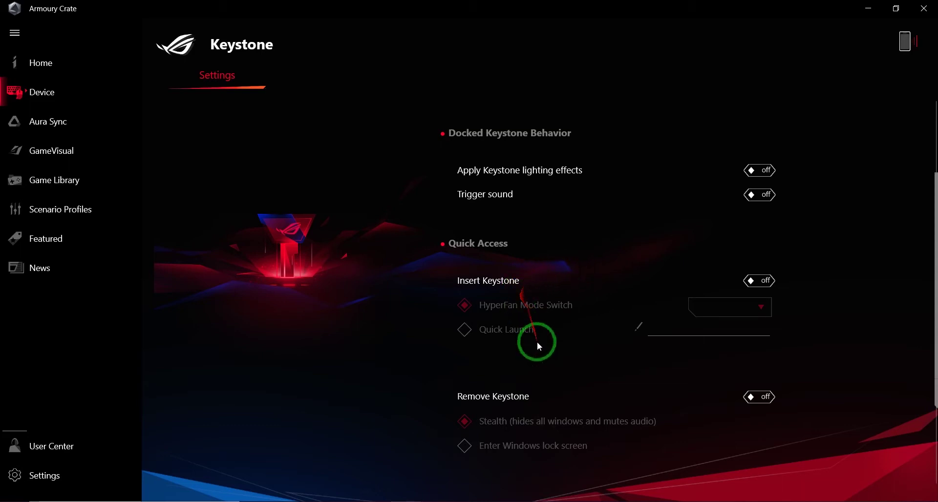
{"action": "scroll", "coordinate": [538, 341], "scroll_direction": "down", "scroll_amount": 3}
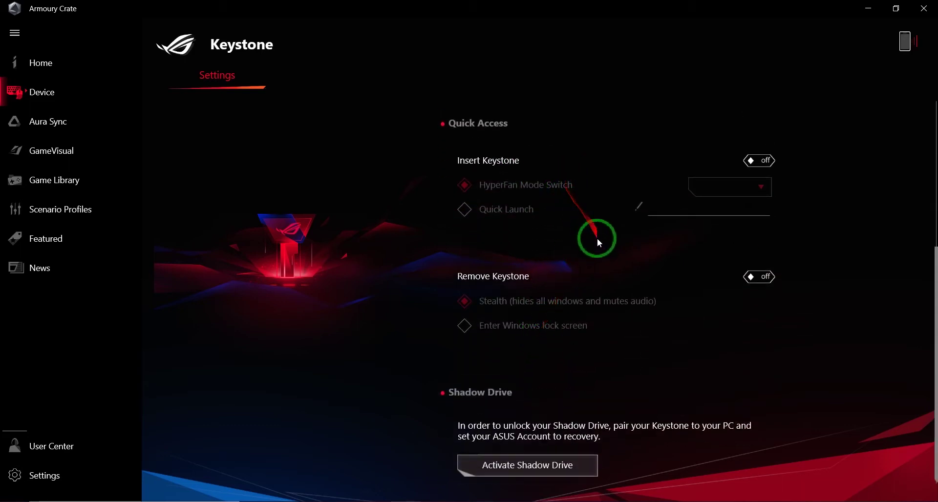
{"action": "scroll", "coordinate": [555, 309], "scroll_direction": "up", "scroll_amount": 6}
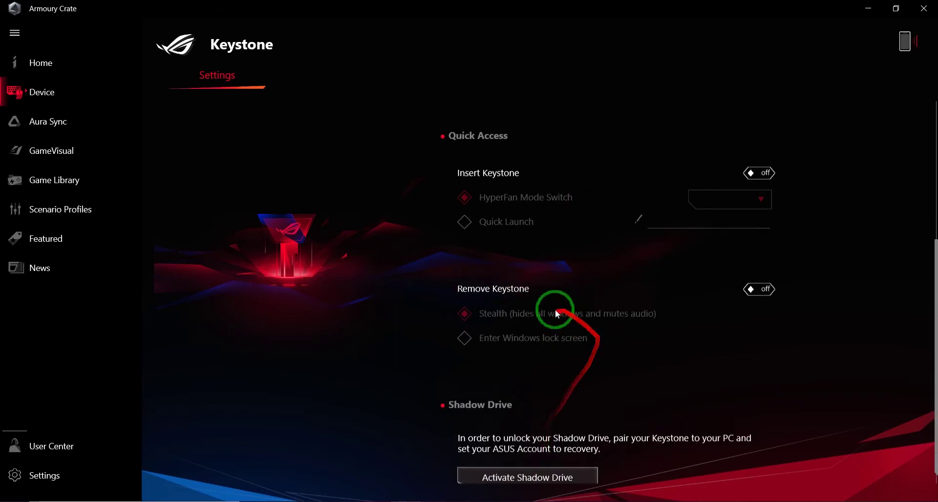
Open Aura Sync, check the devices available for syncing, and show the Aura effects
{"action": "left_click", "coordinate": [122, 133]}
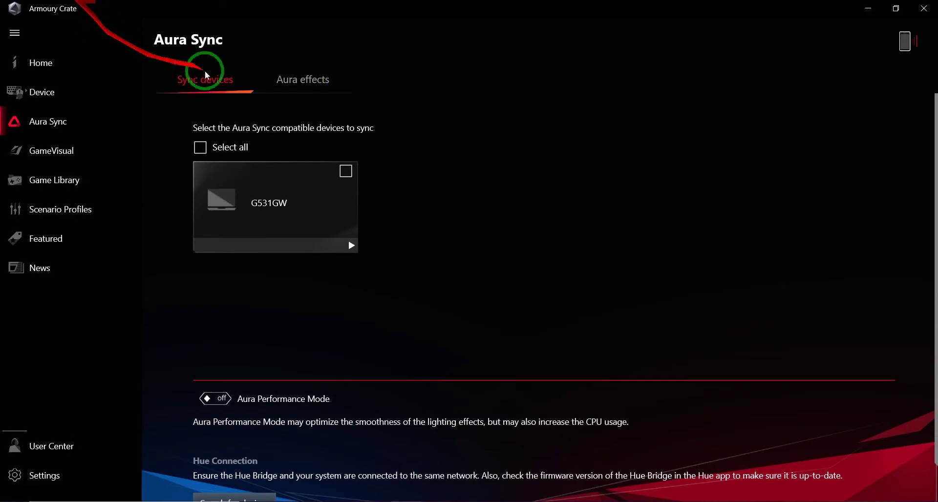
{"action": "left_click", "coordinate": [322, 80]}
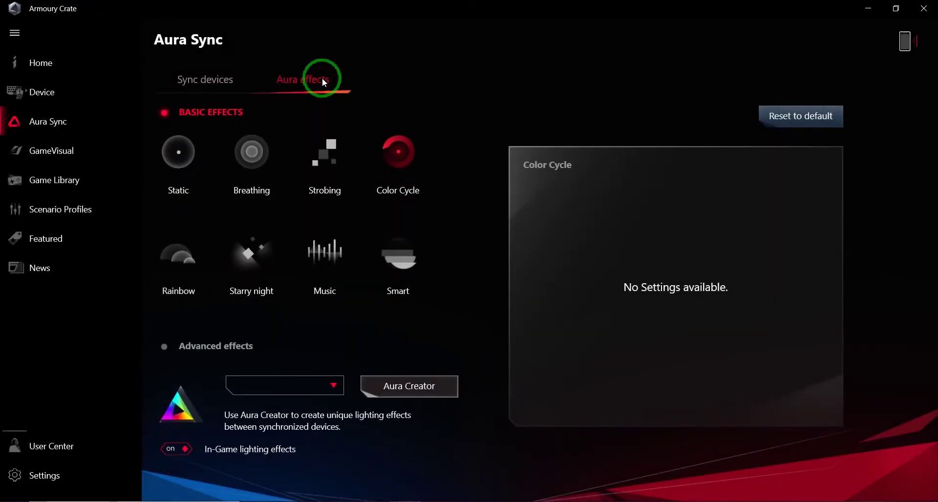
{"action": "left_click", "coordinate": [205, 93]}
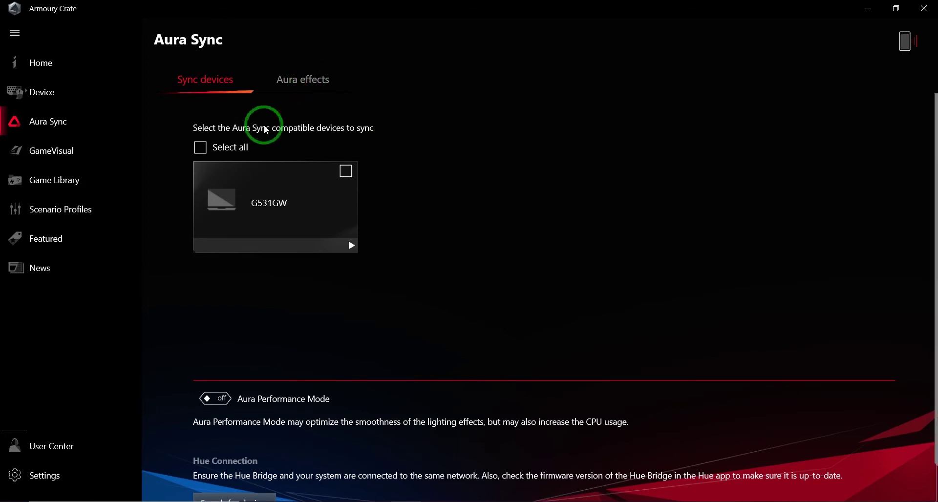
{"action": "left_click", "coordinate": [301, 78]}
{"action": "left_click", "coordinate": [310, 91]}
Try the Static, Breathing, Strobing, Color Cycle, Smart, Music, Rainbow and Starry night lighting effects in turn
{"action": "left_click", "coordinate": [165, 159]}
{"action": "left_click", "coordinate": [254, 160]}
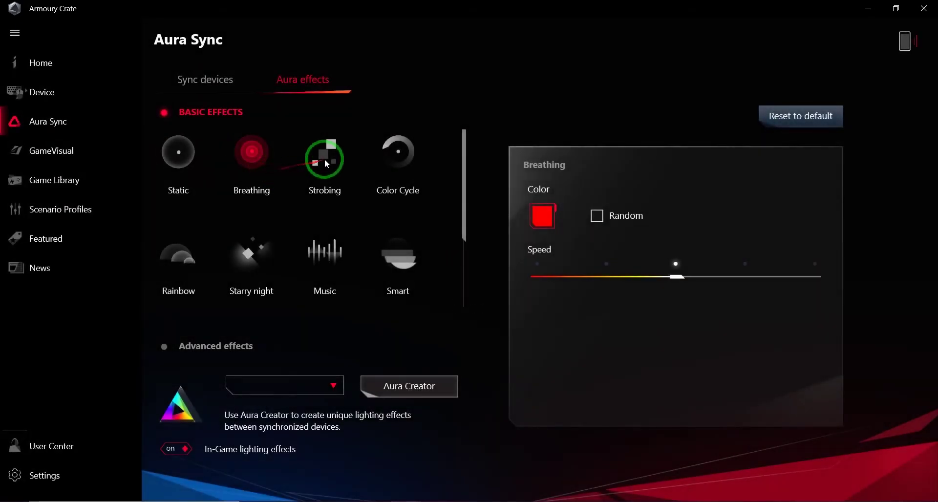
{"action": "left_click", "coordinate": [325, 159]}
{"action": "left_click", "coordinate": [392, 150]}
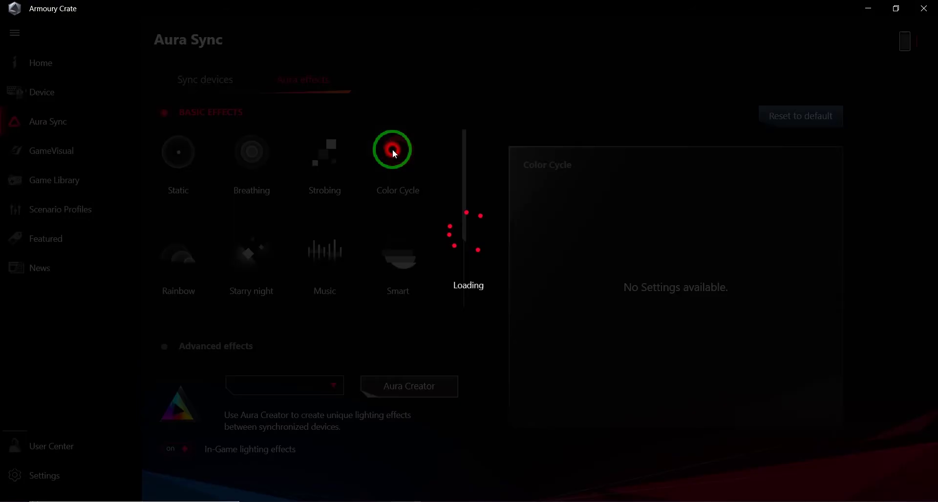
{"action": "left_click", "coordinate": [399, 234]}
{"action": "left_click", "coordinate": [330, 256]}
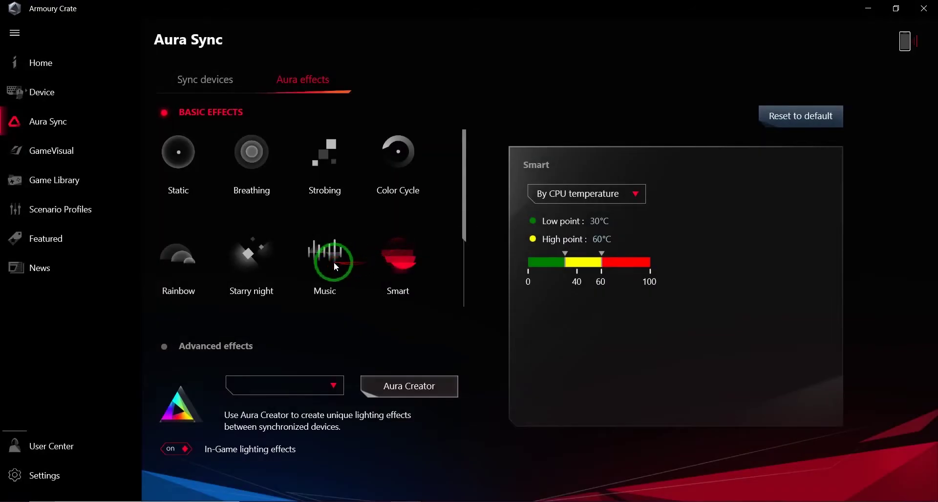
{"action": "left_click", "coordinate": [191, 254]}
{"action": "left_click", "coordinate": [252, 250]}
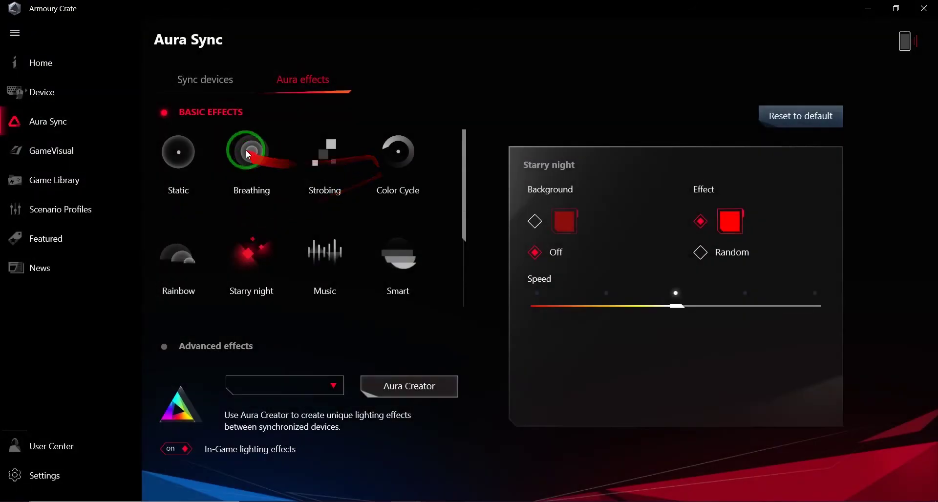
Look over the full list of basic effects, try Static, and set the lighting effect to Breathing
{"action": "scroll", "coordinate": [236, 195], "scroll_direction": "down", "scroll_amount": 2}
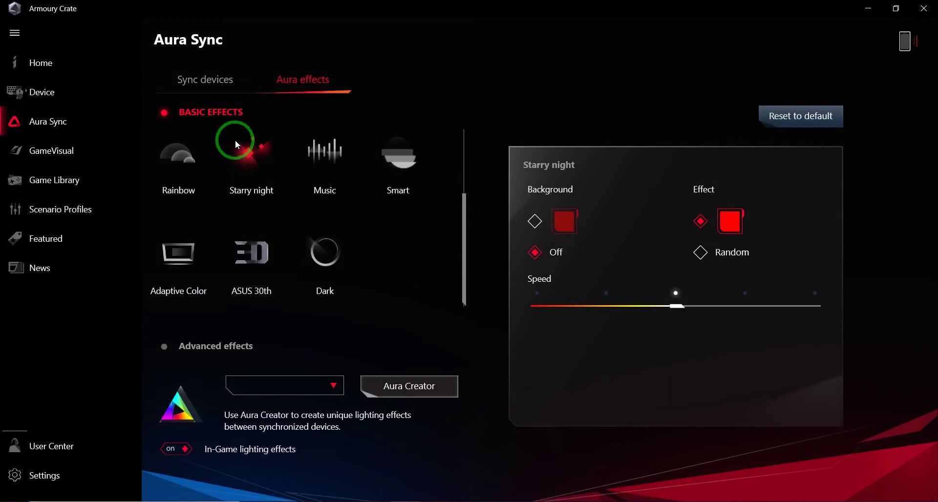
{"action": "scroll", "coordinate": [237, 215], "scroll_direction": "up", "scroll_amount": 2}
{"action": "left_click", "coordinate": [170, 155]}
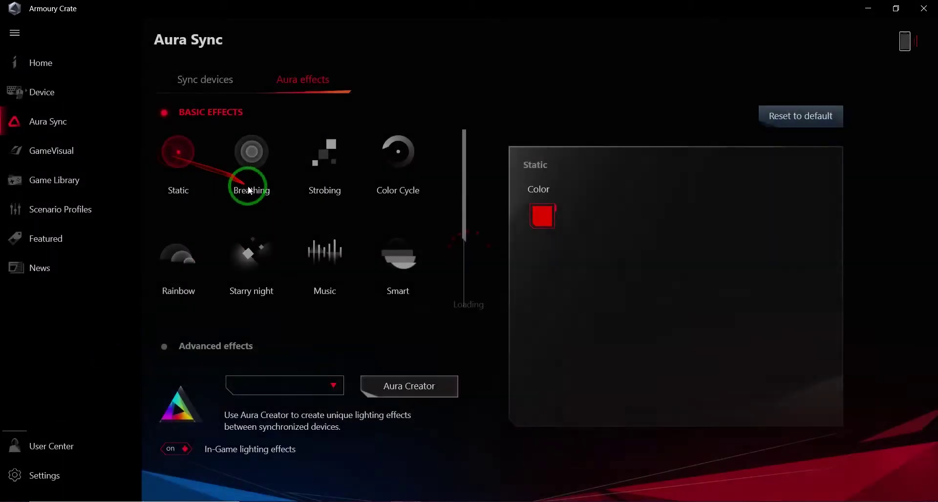
{"action": "left_click", "coordinate": [272, 187]}
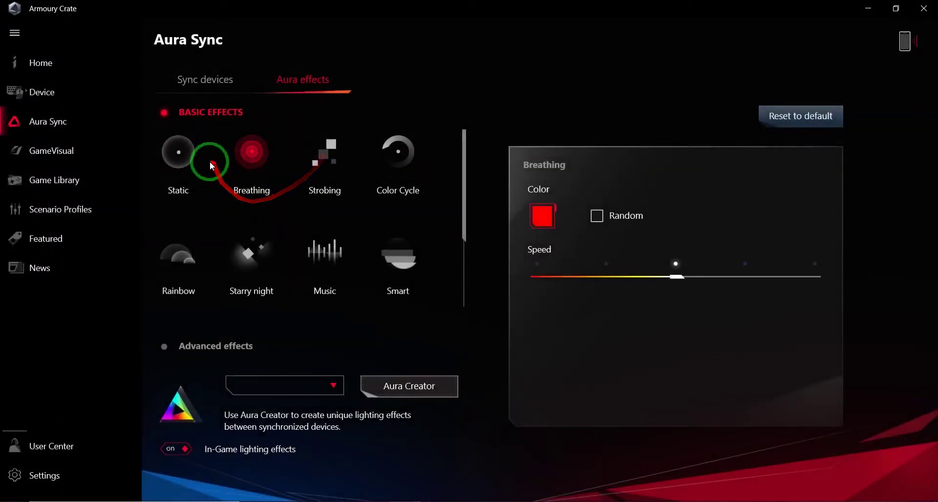
{"action": "scroll", "coordinate": [358, 193], "scroll_direction": "down", "scroll_amount": 2}
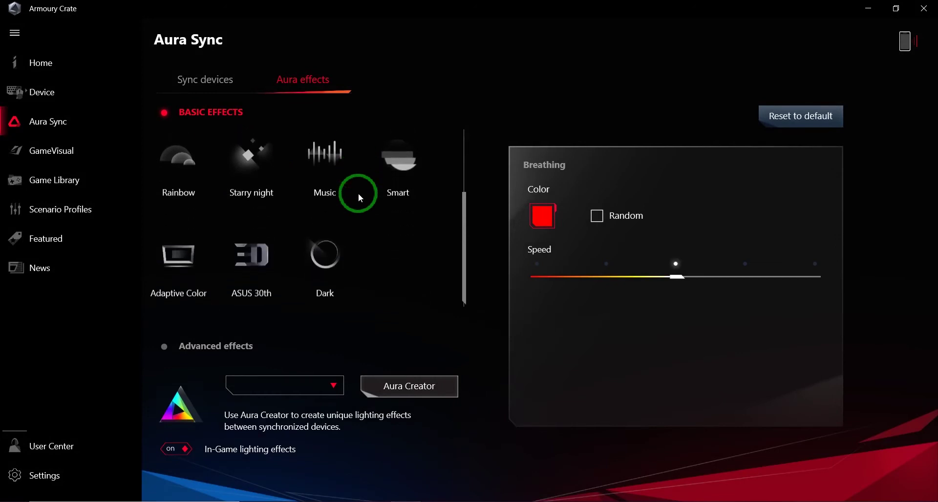
{"action": "scroll", "coordinate": [356, 199], "scroll_direction": "up", "scroll_amount": 2}
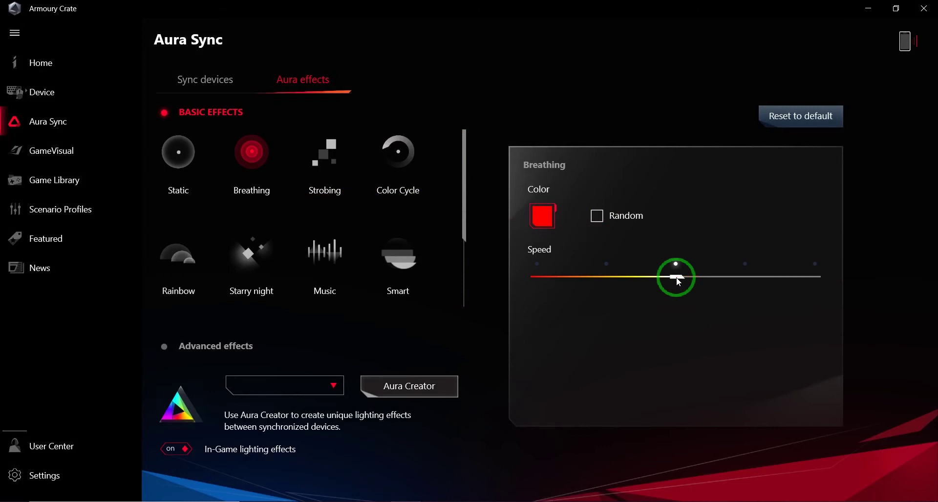
{"action": "scroll", "coordinate": [323, 247], "scroll_direction": "down", "scroll_amount": 1}
{"action": "scroll", "coordinate": [323, 247], "scroll_direction": "up", "scroll_amount": 1}
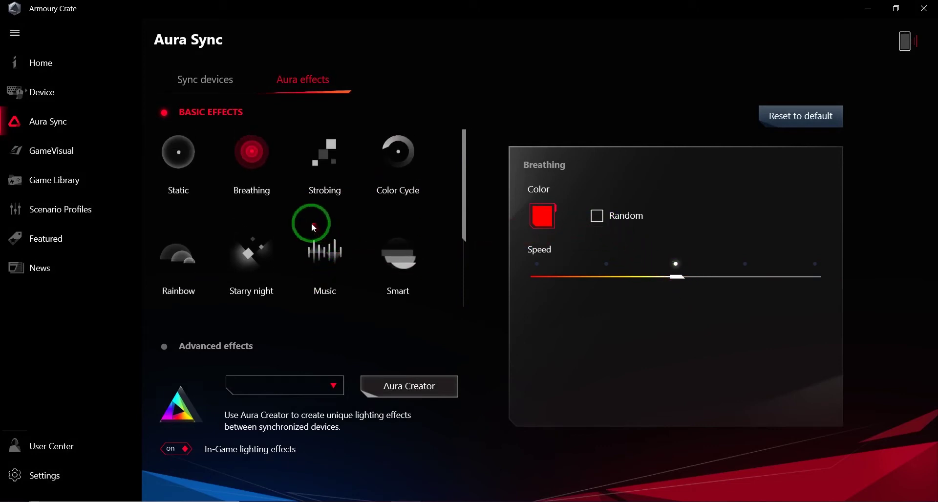
Open GameVisual and review the display modes, including FPS
{"action": "left_click", "coordinate": [90, 145]}
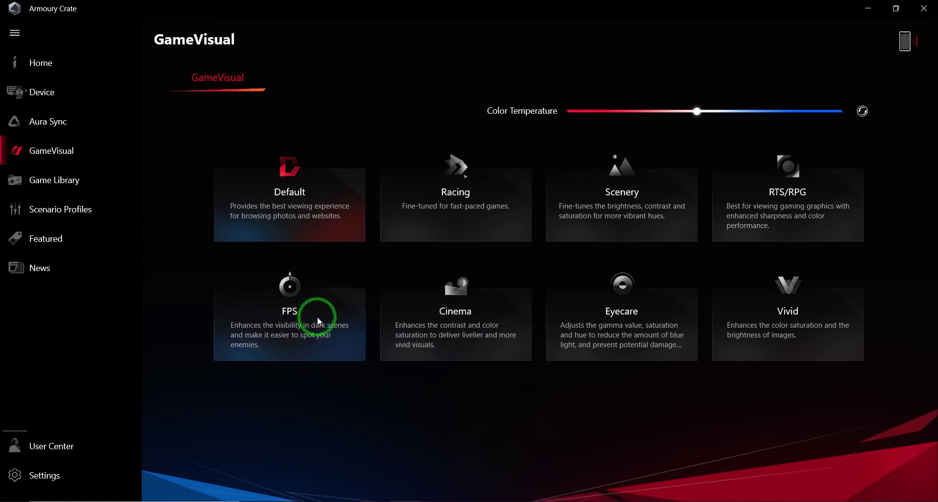
{"action": "left_click", "coordinate": [291, 325]}
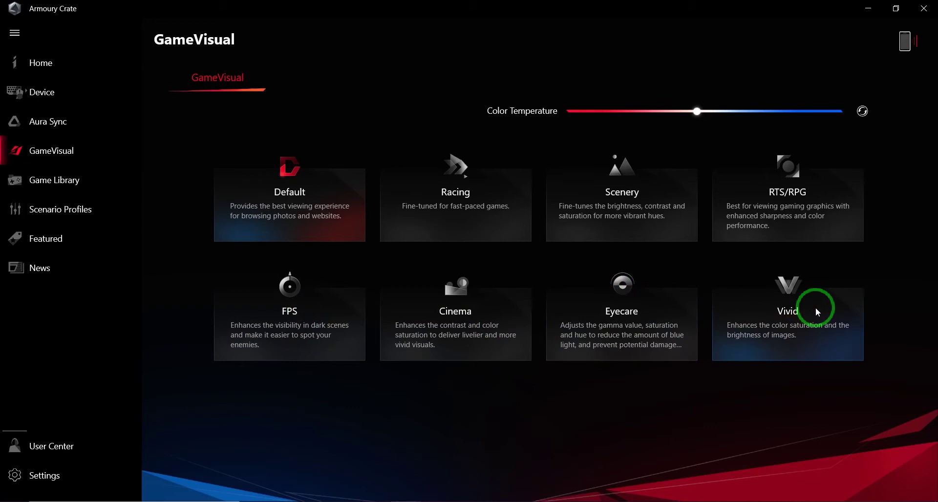
From War Selection's scenario profile choices in the Game Library, start creating a scenario profile
{"action": "left_click", "coordinate": [86, 180]}
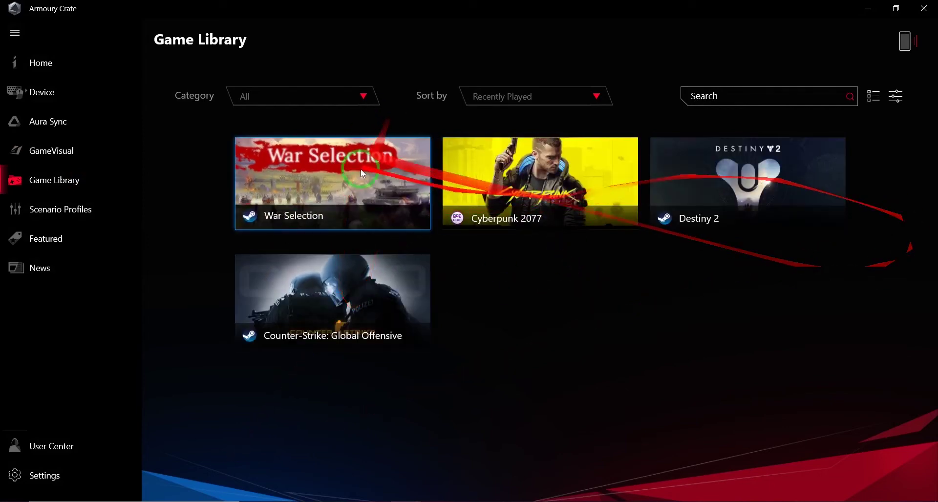
{"action": "mouse_move", "coordinate": [338, 148]}
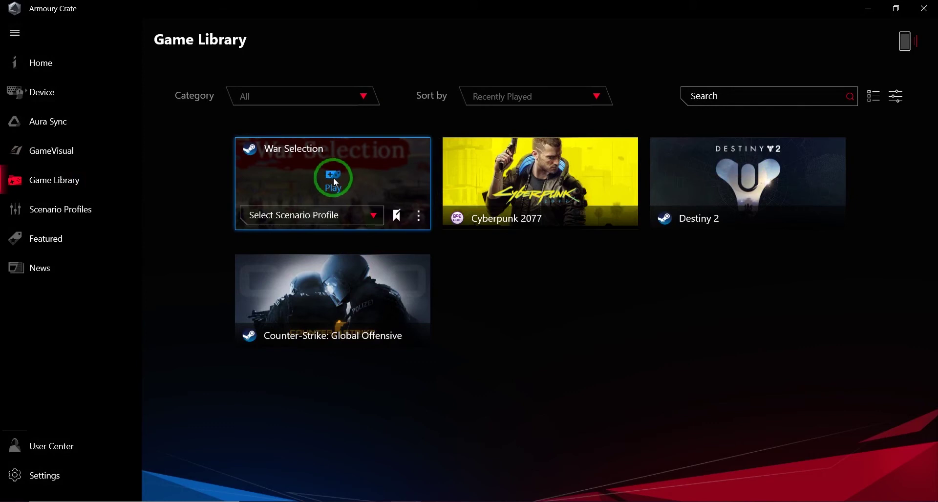
{"action": "left_click", "coordinate": [370, 218]}
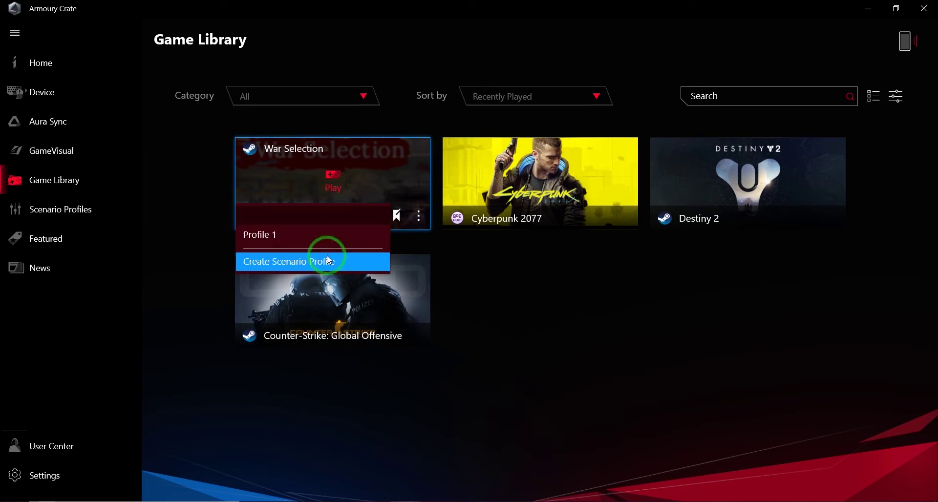
{"action": "left_click", "coordinate": [328, 222]}
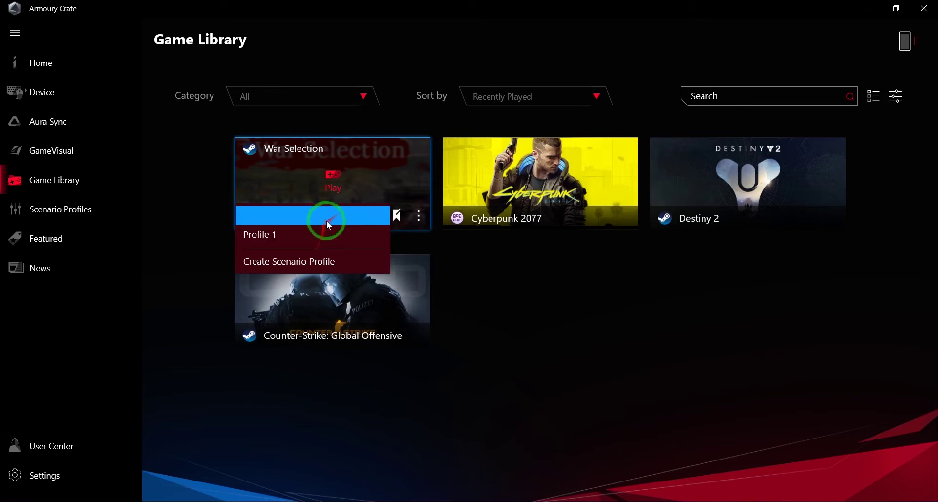
{"action": "left_click", "coordinate": [322, 275]}
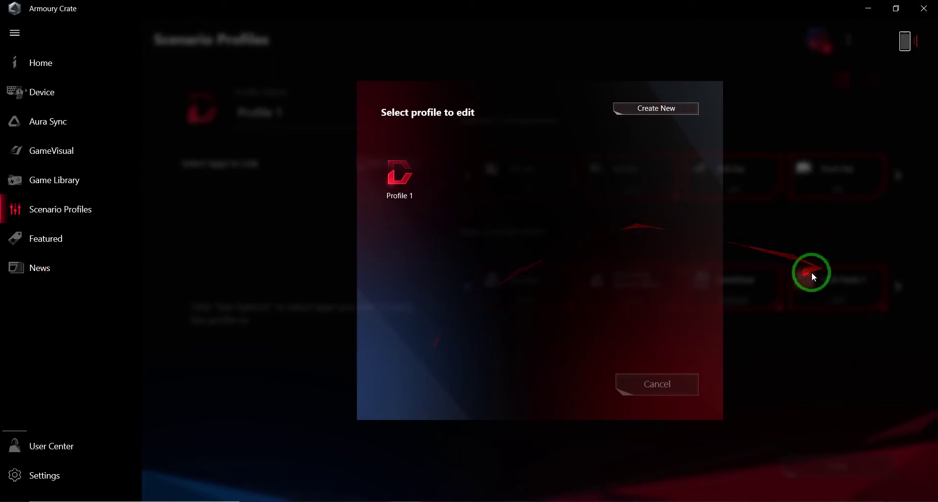
{"action": "left_click", "coordinate": [126, 349]}
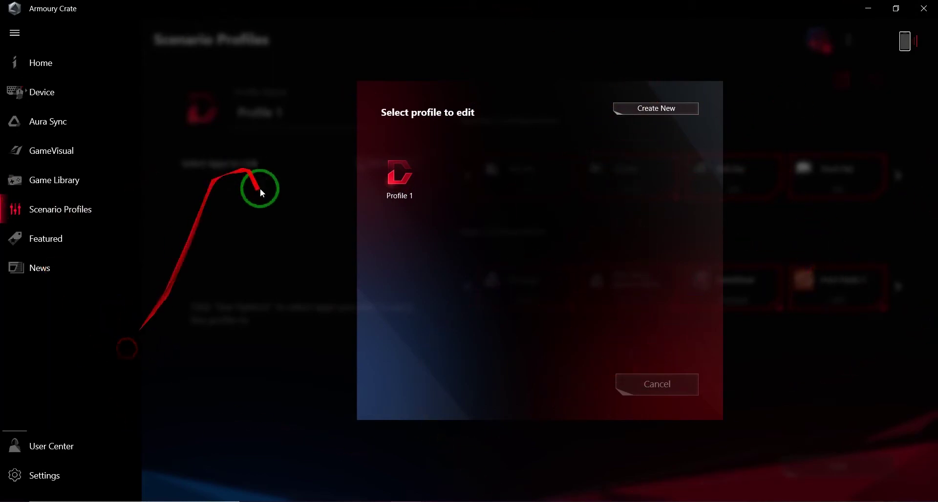
Open the Featured section and browse the game deals and game offer highlights
{"action": "left_click", "coordinate": [52, 238]}
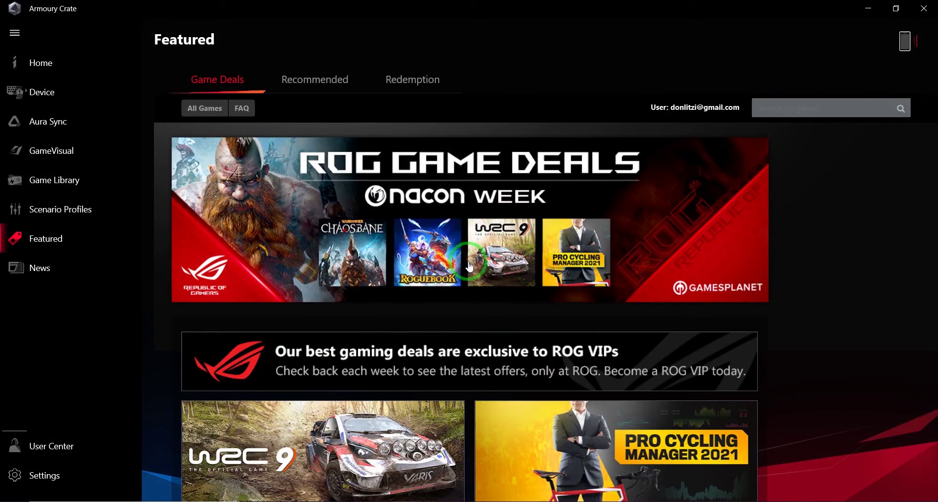
{"action": "scroll", "coordinate": [650, 144], "scroll_direction": "down", "scroll_amount": 4}
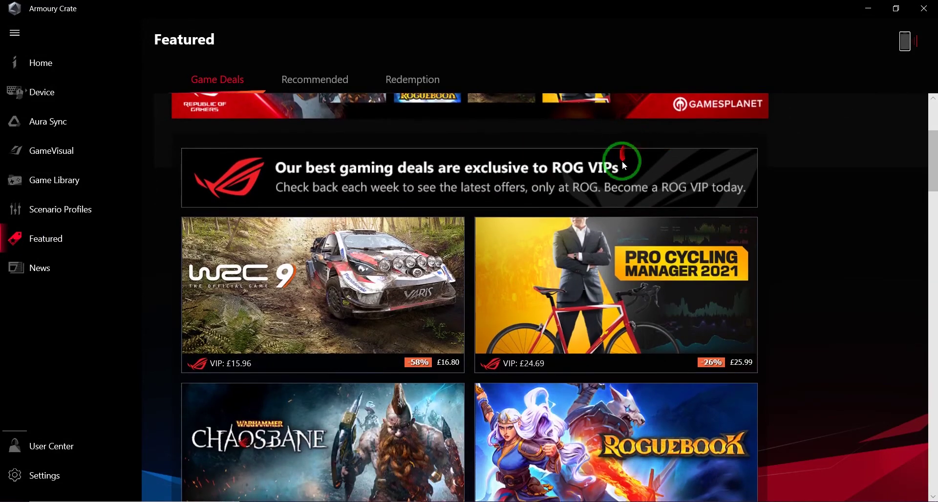
{"action": "scroll", "coordinate": [622, 176], "scroll_direction": "down", "scroll_amount": 6}
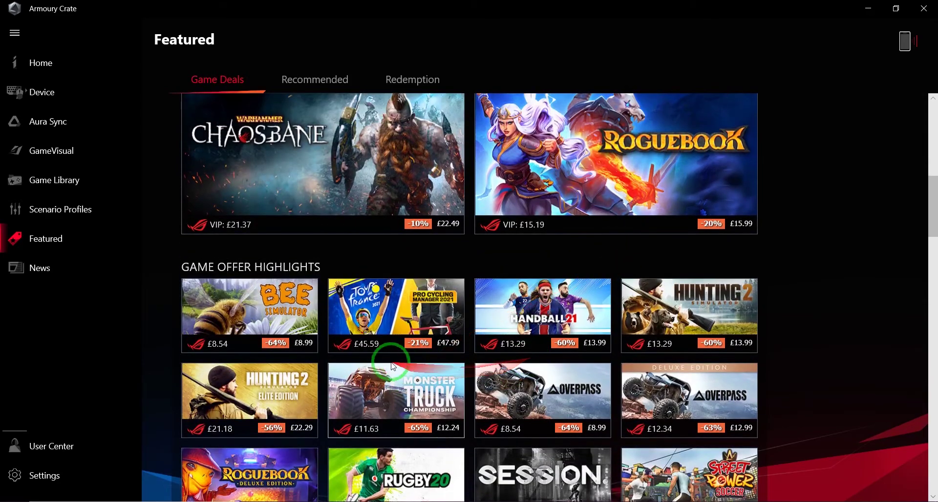
{"action": "scroll", "coordinate": [393, 366], "scroll_direction": "down", "scroll_amount": 9}
{"action": "scroll", "coordinate": [390, 352], "scroll_direction": "down", "scroll_amount": 8}
{"action": "scroll", "coordinate": [394, 344], "scroll_direction": "up", "scroll_amount": 15}
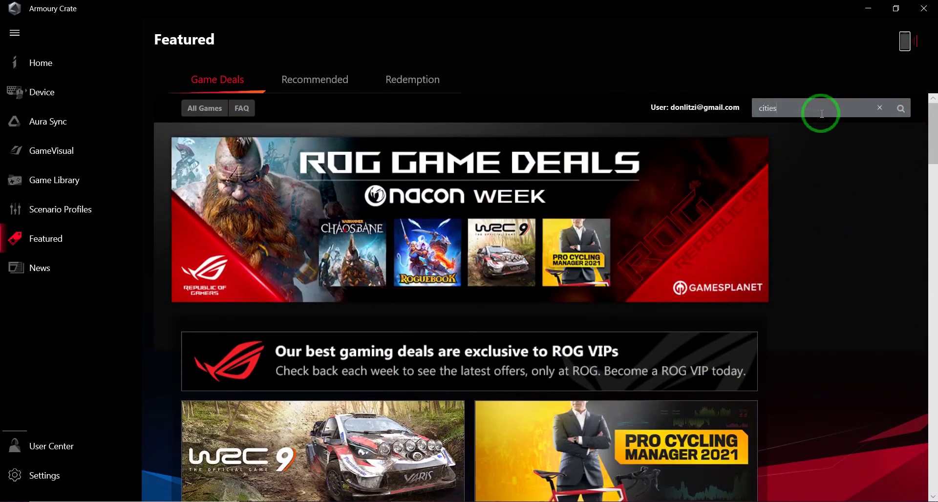
Search the game deals for "cities skylines" and clear the search
{"action": "key", "text": "ctrl+a"}
{"action": "key", "text": "BackSpace"}
{"action": "left_click", "coordinate": [817, 100]}
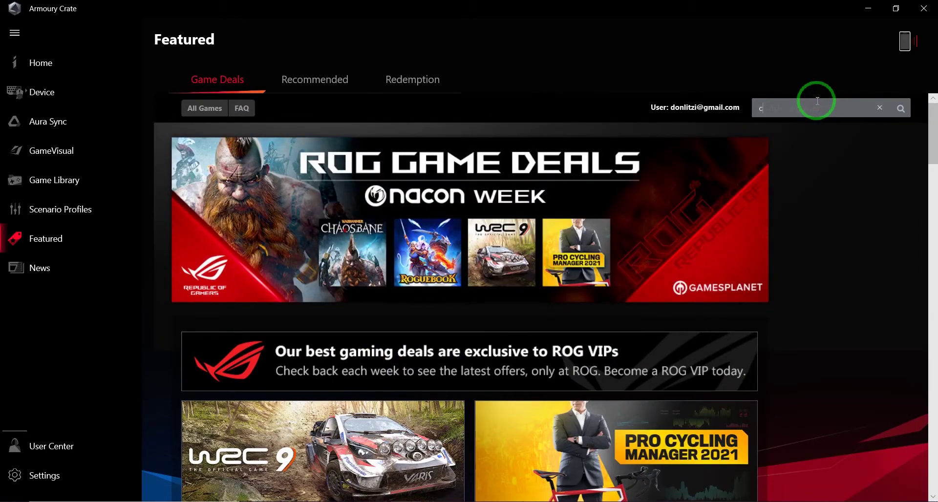
{"action": "type", "text": "cities skylines"}
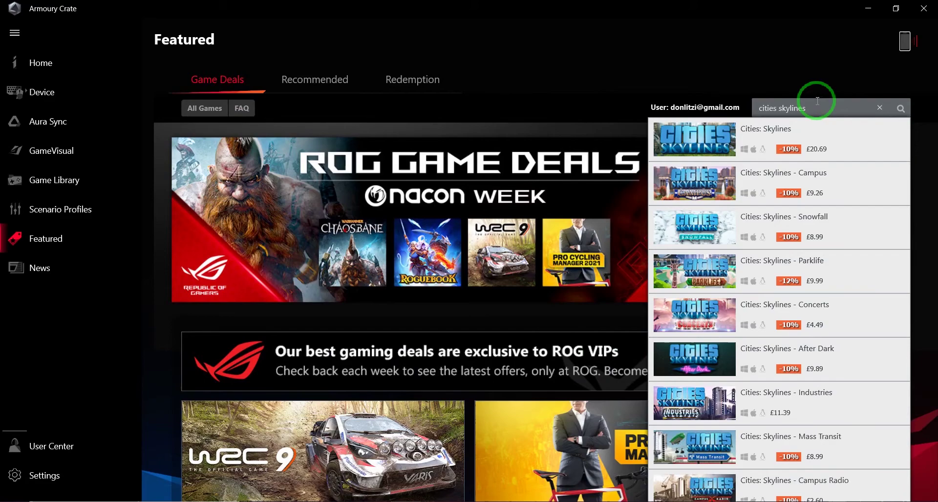
{"action": "key", "text": "ctrl+a"}
{"action": "key", "text": "BackSpace"}
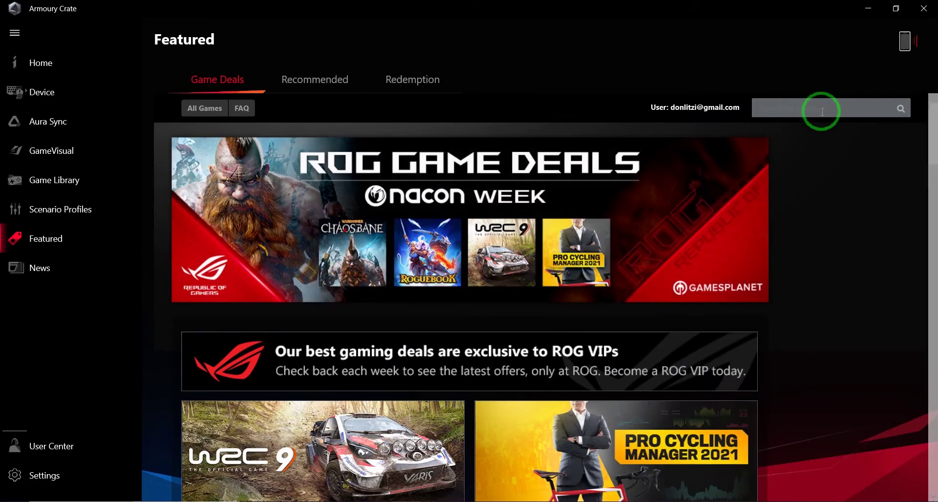
Search the game deals again for "cities skylines", look through the matching offers, and close the results list
{"action": "scroll", "coordinate": [804, 134], "scroll_direction": "down", "scroll_amount": 8}
{"action": "scroll", "coordinate": [804, 133], "scroll_direction": "up", "scroll_amount": 8}
{"action": "type", "text": "cities skylines"}
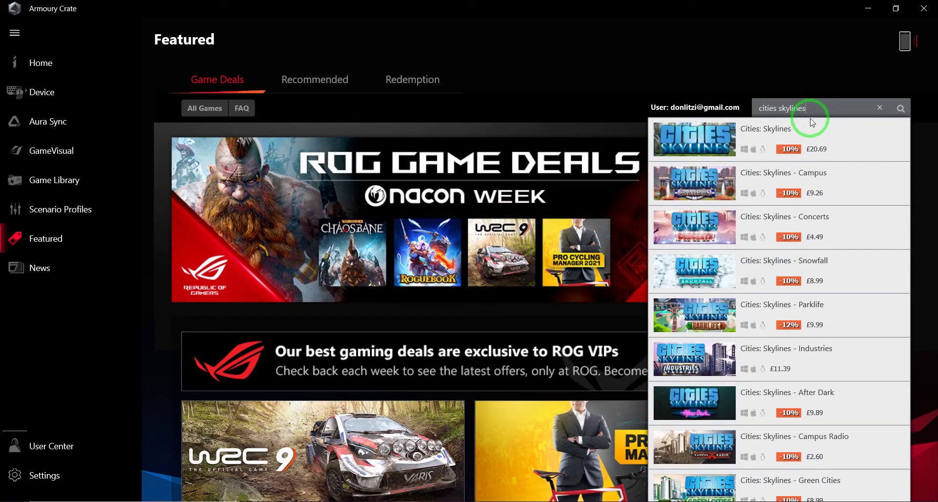
{"action": "scroll", "coordinate": [859, 189], "scroll_direction": "down", "scroll_amount": 1}
{"action": "scroll", "coordinate": [854, 192], "scroll_direction": "up", "scroll_amount": 1}
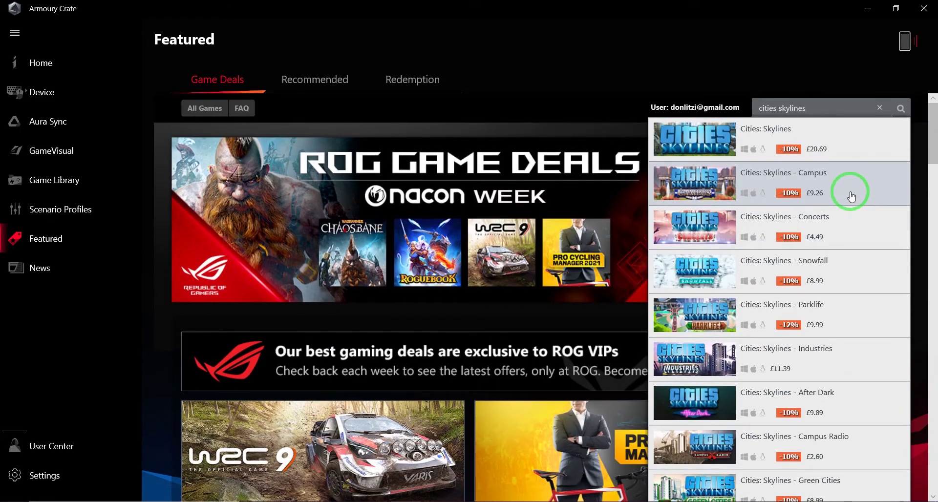
{"action": "scroll", "coordinate": [851, 196], "scroll_direction": "down", "scroll_amount": 3}
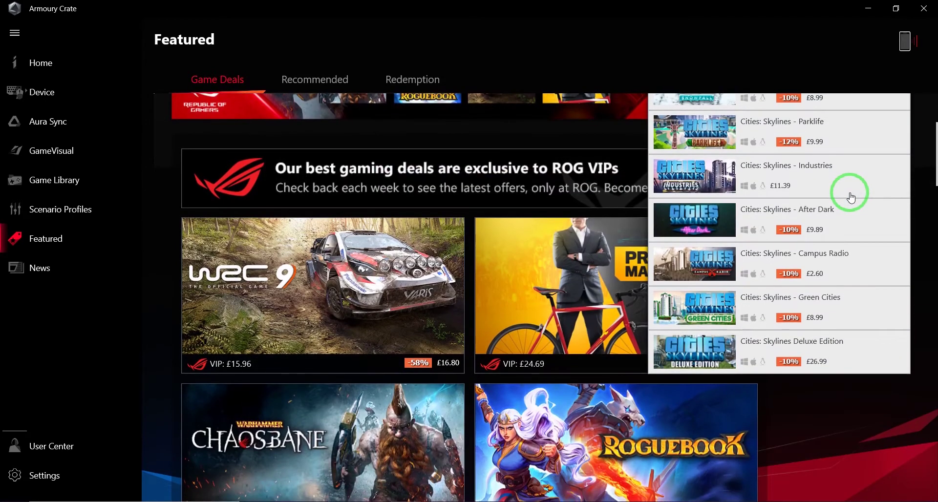
{"action": "scroll", "coordinate": [811, 317], "scroll_direction": "up", "scroll_amount": 1}
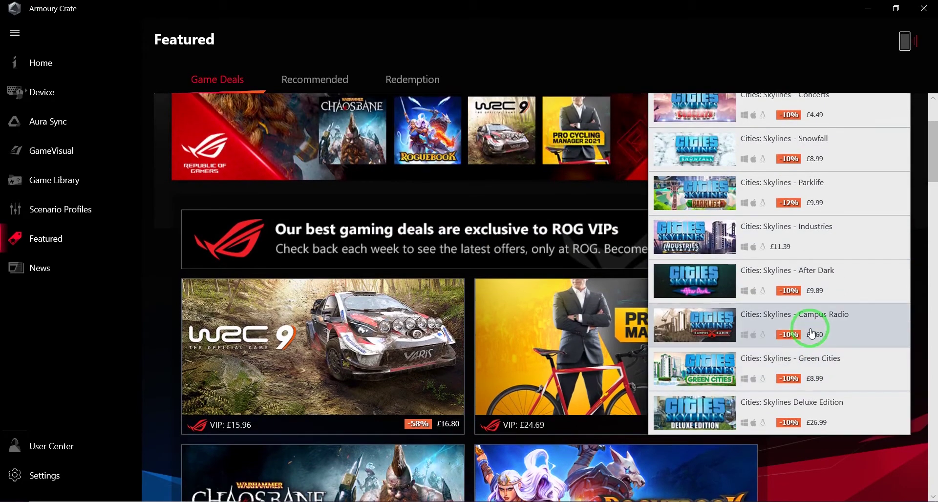
{"action": "scroll", "coordinate": [811, 333], "scroll_direction": "up", "scroll_amount": 2}
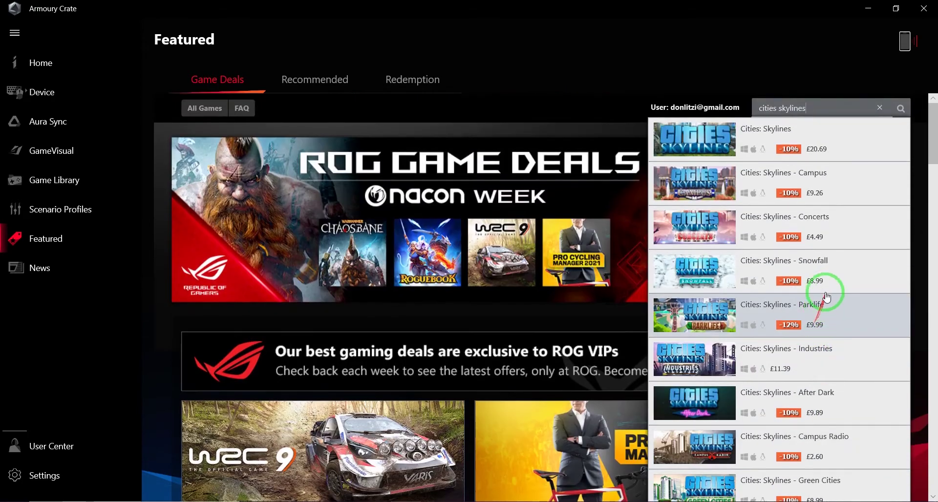
{"action": "left_click", "coordinate": [728, 82]}
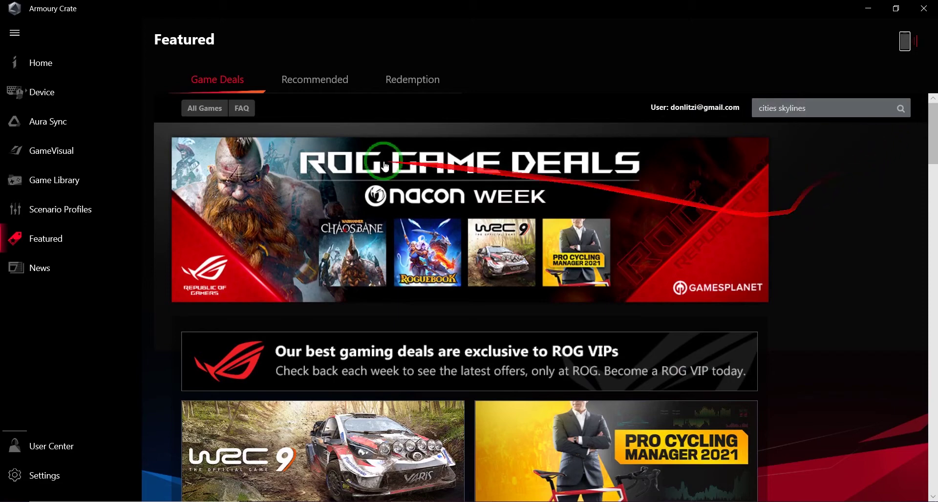
Open the News section and look over its full set of articles and forum links
{"action": "left_click", "coordinate": [48, 268]}
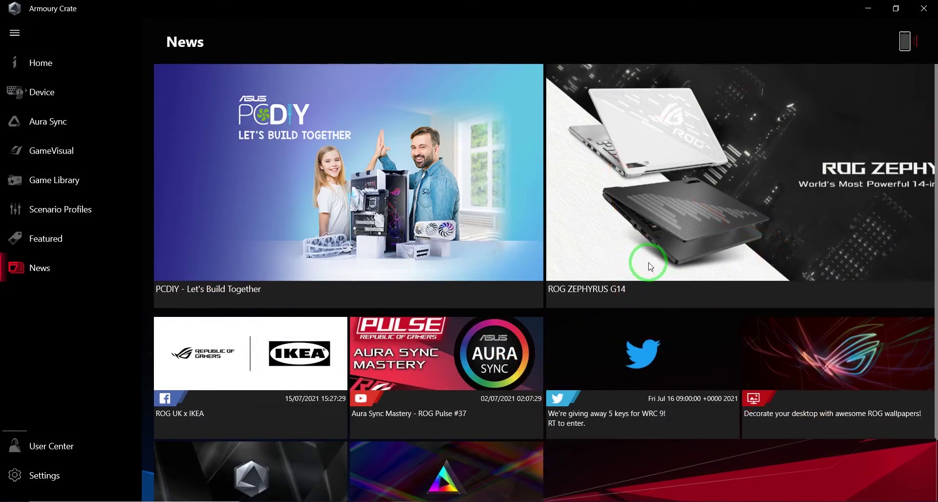
{"action": "scroll", "coordinate": [650, 259], "scroll_direction": "down", "scroll_amount": 3}
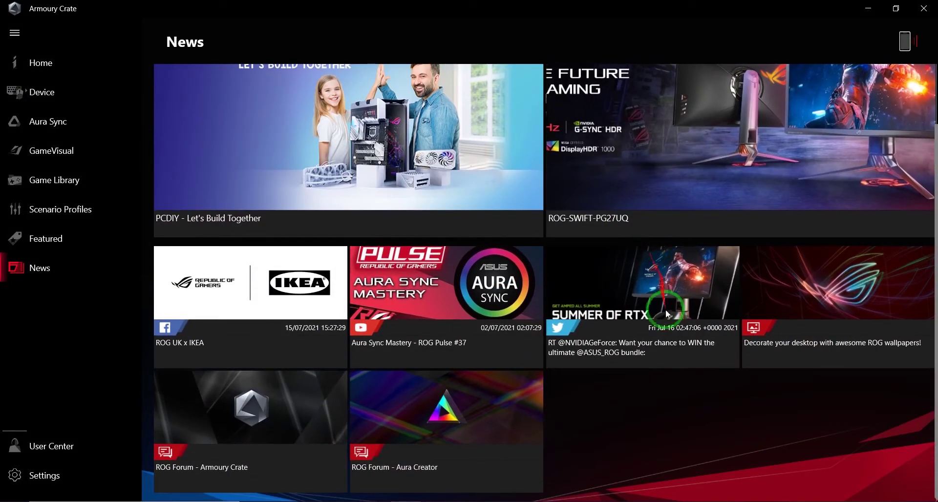
{"action": "scroll", "coordinate": [711, 315], "scroll_direction": "up", "scroll_amount": 3}
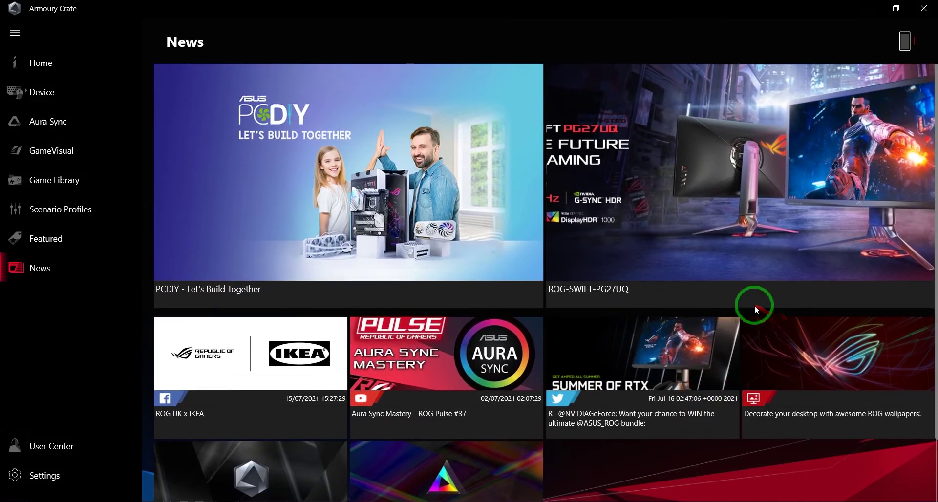
{"action": "scroll", "coordinate": [754, 304], "scroll_direction": "down", "scroll_amount": 3}
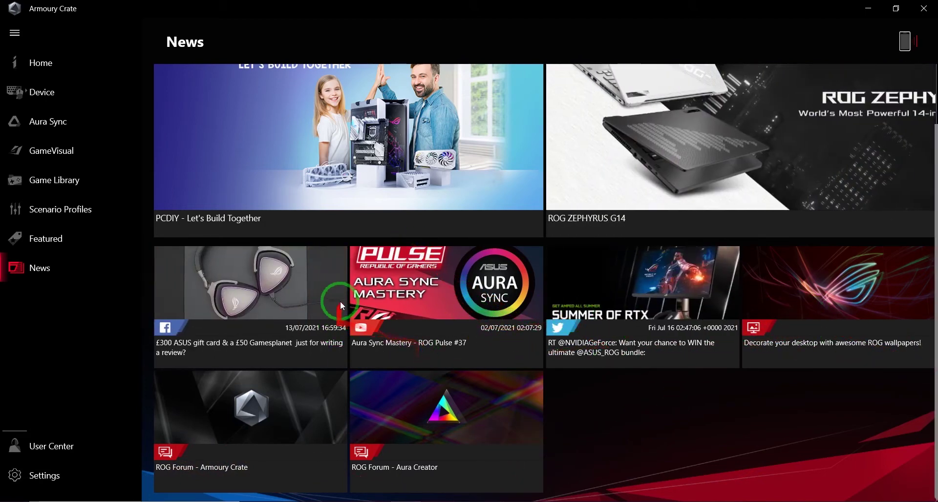
{"action": "scroll", "coordinate": [776, 234], "scroll_direction": "up", "scroll_amount": 2}
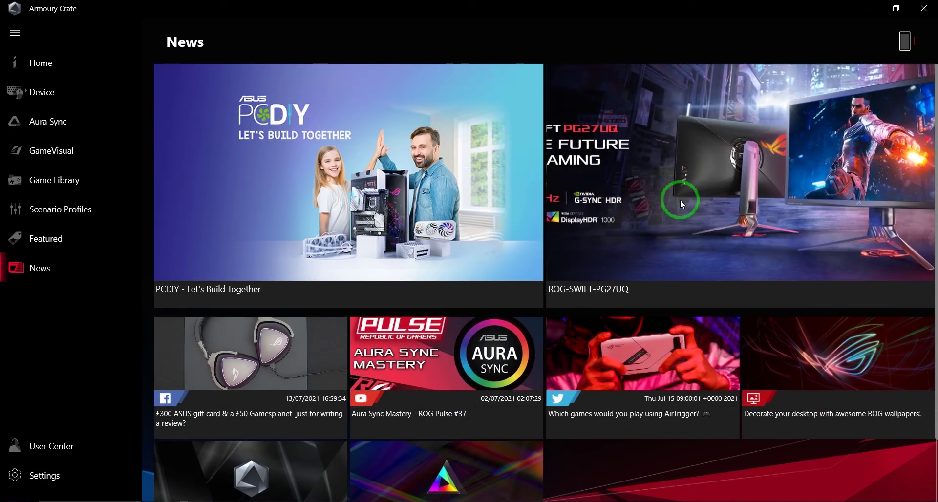
{"action": "left_click", "coordinate": [81, 454]}
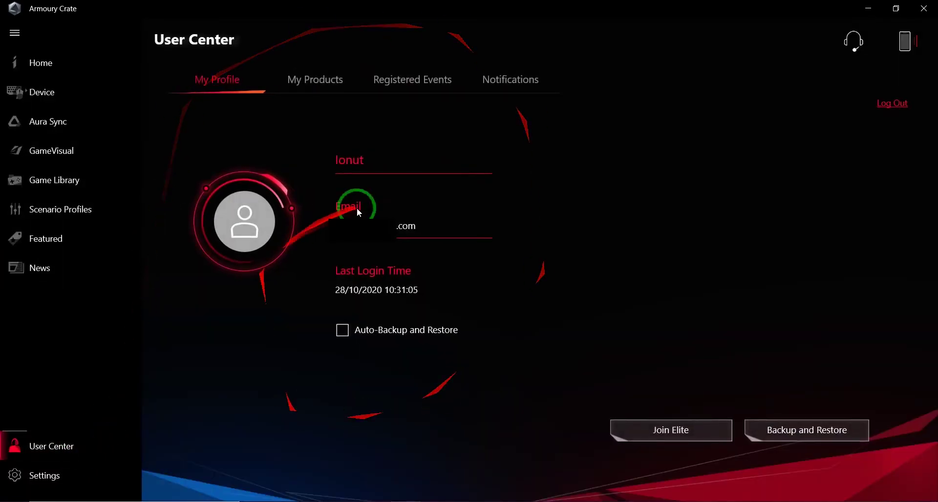
{"action": "left_click", "coordinate": [333, 76]}
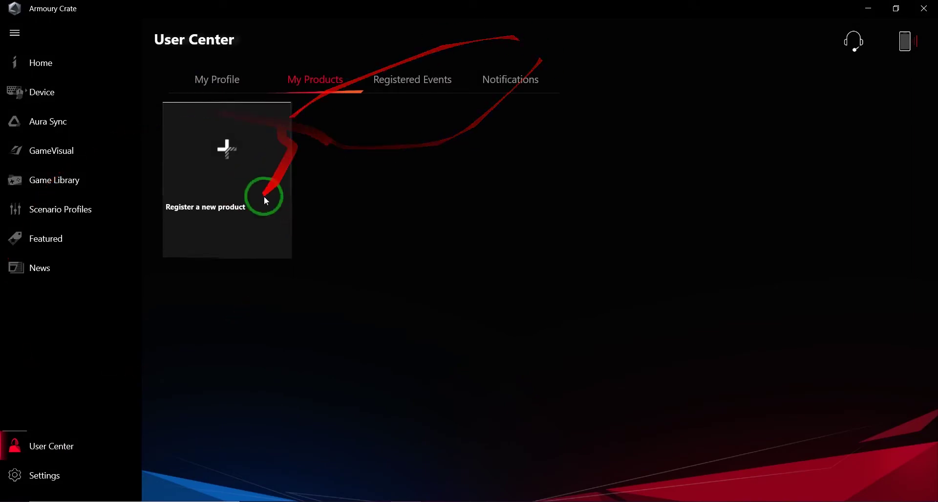
{"action": "left_click", "coordinate": [395, 88]}
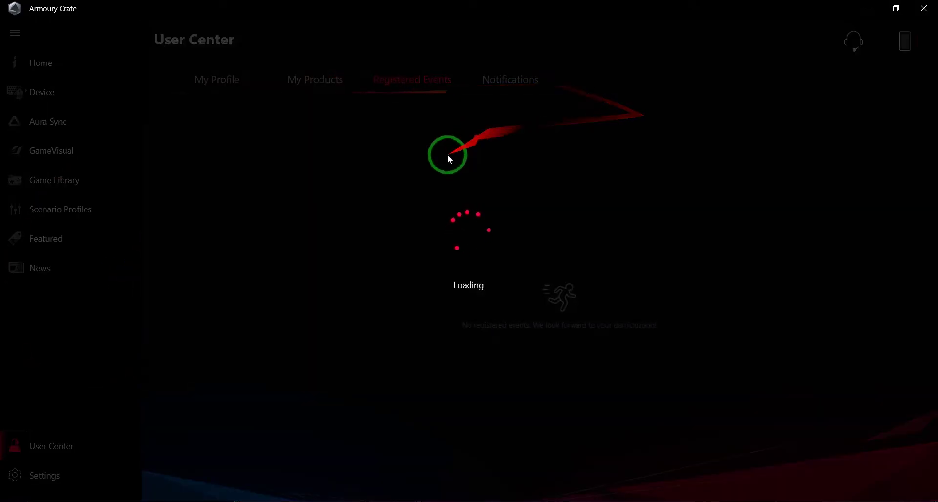
{"action": "left_click", "coordinate": [505, 80]}
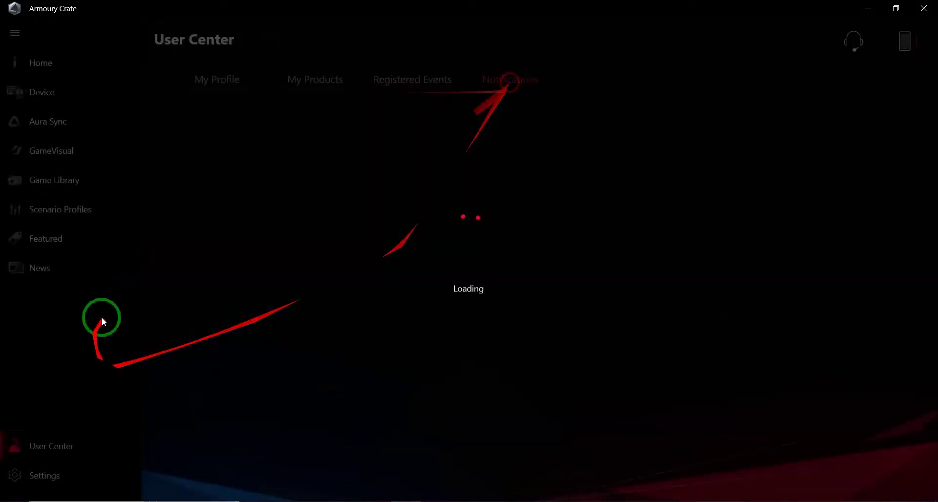
Open the general settings, try the ASUS Armoury Crate theme, and cancel the theme switch
{"action": "left_click", "coordinate": [57, 481]}
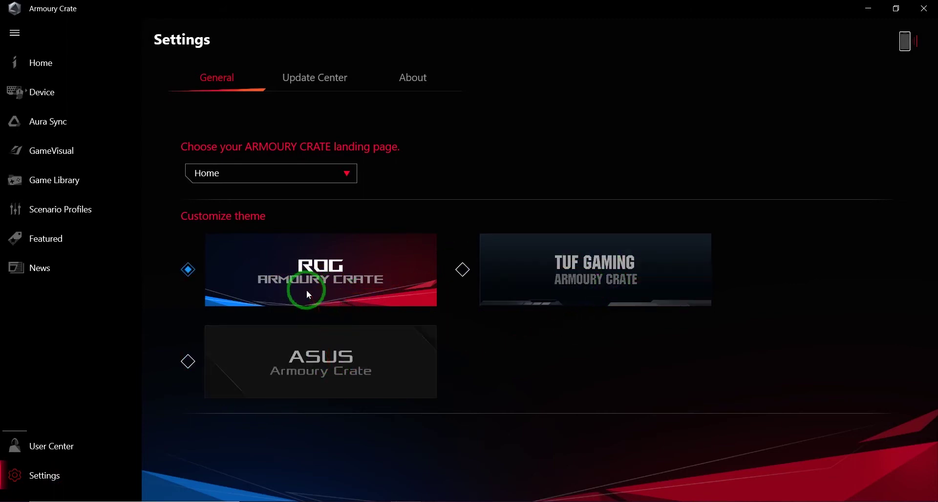
{"action": "left_click", "coordinate": [340, 370]}
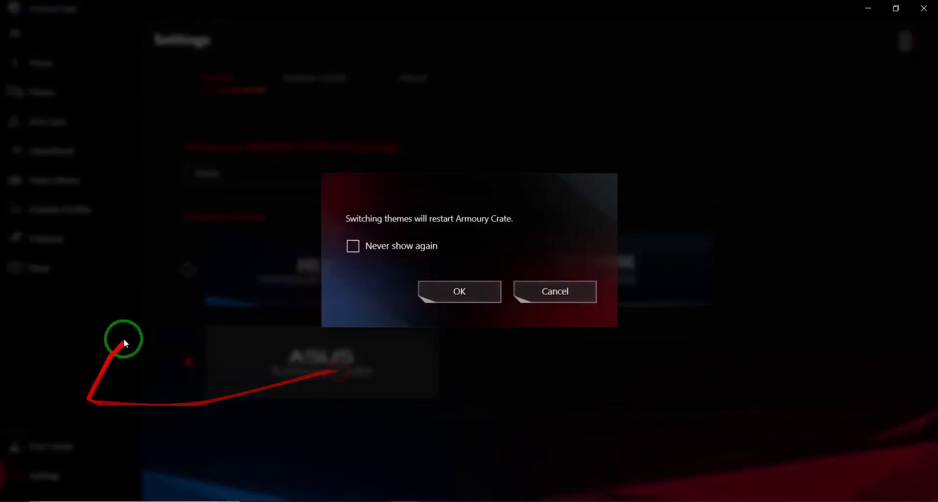
{"action": "left_click", "coordinate": [579, 283]}
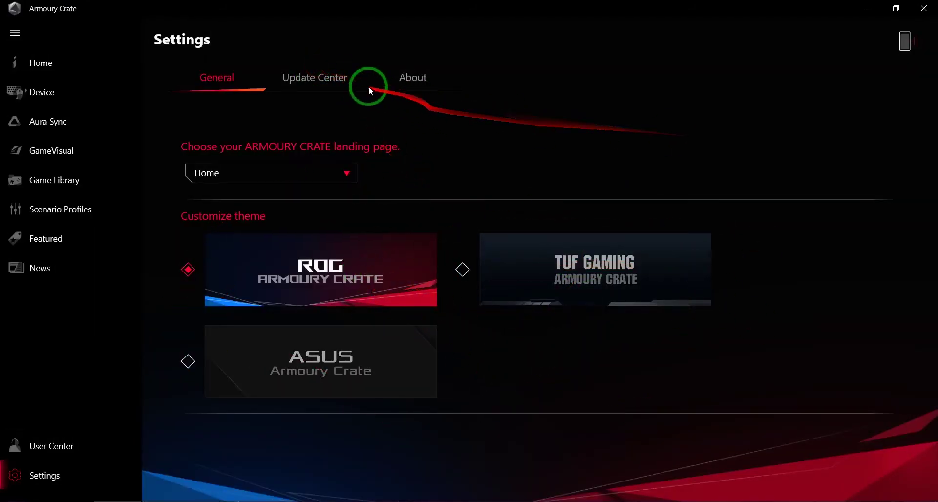
Check for updates in the Update Center and view the About page of the settings
{"action": "left_click", "coordinate": [310, 77]}
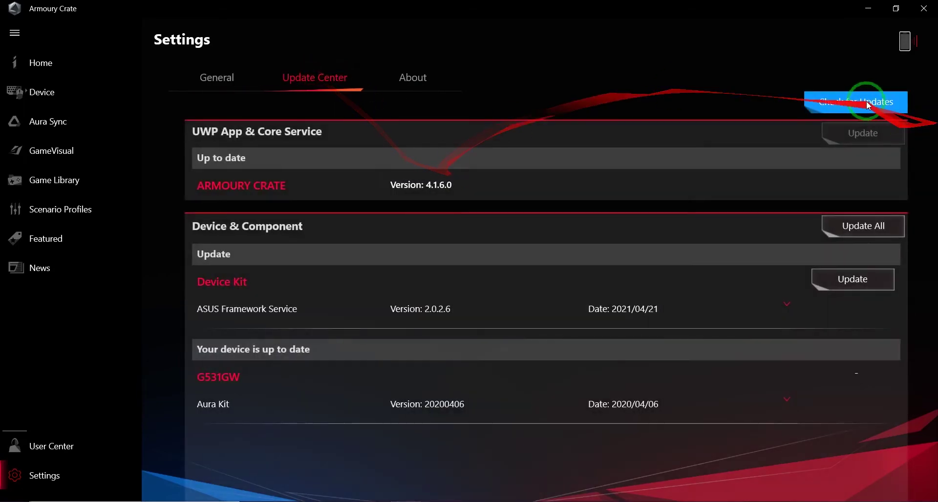
{"action": "left_click", "coordinate": [839, 105]}
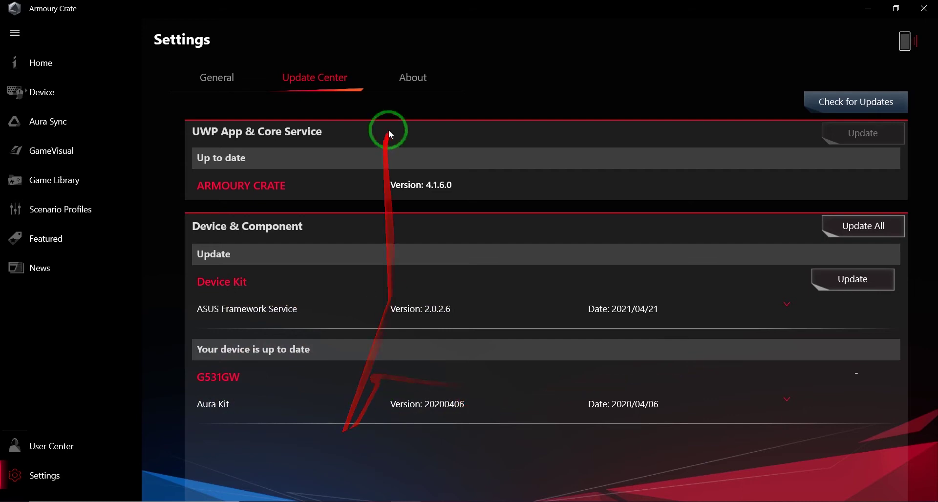
{"action": "left_click", "coordinate": [447, 93]}
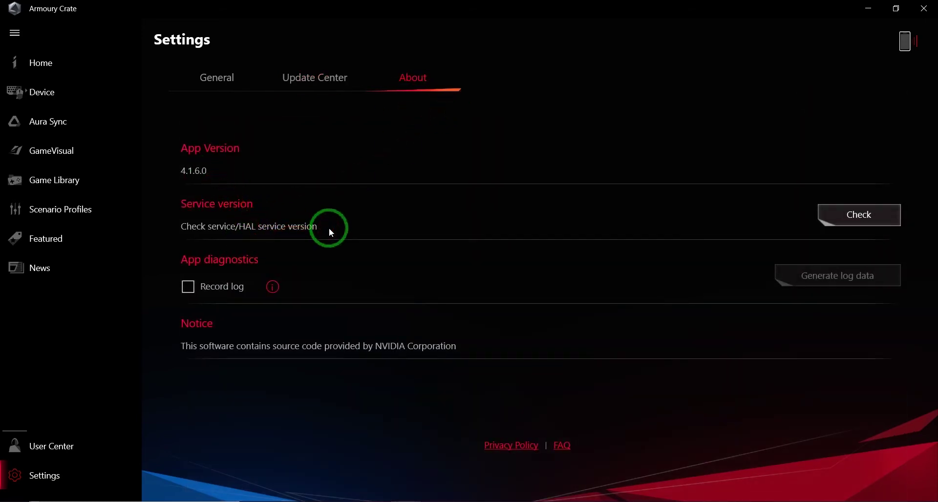
Return to the Home dashboard, set the operating mode to Performance, and check the fan speed and other hardware stats
{"action": "left_click", "coordinate": [58, 76]}
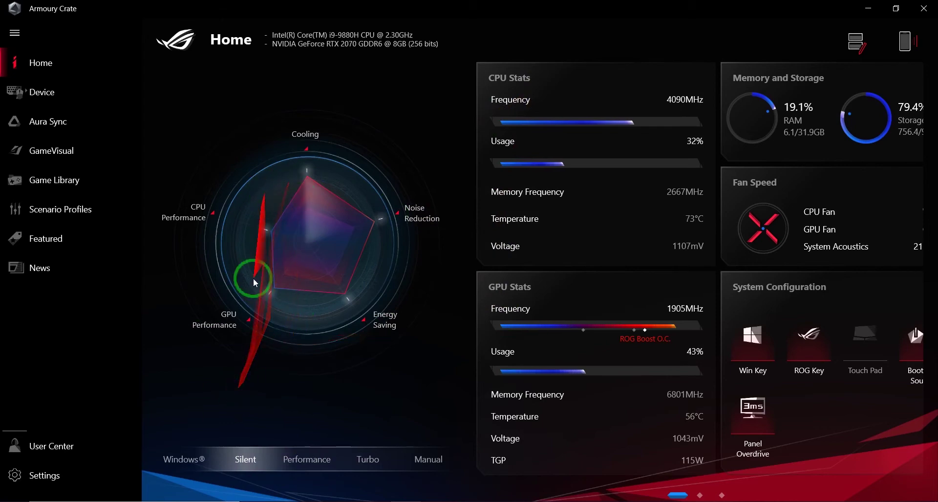
{"action": "left_click", "coordinate": [288, 460]}
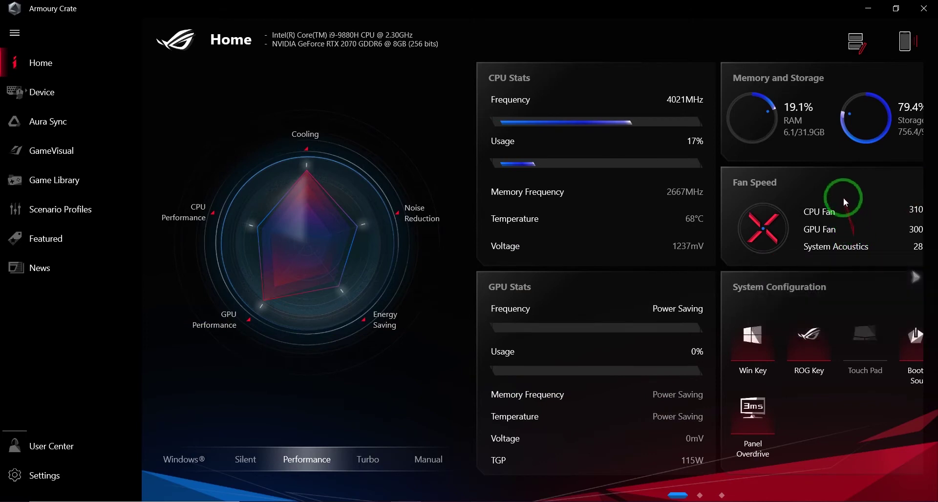
{"action": "scroll", "coordinate": [820, 236], "scroll_direction": "down", "scroll_amount": 2}
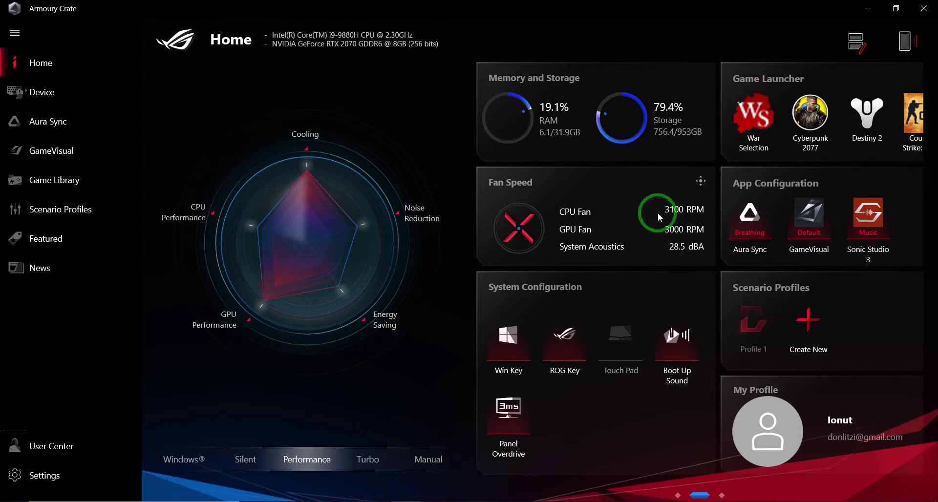
{"action": "scroll", "coordinate": [658, 213], "scroll_direction": "up", "scroll_amount": 2}
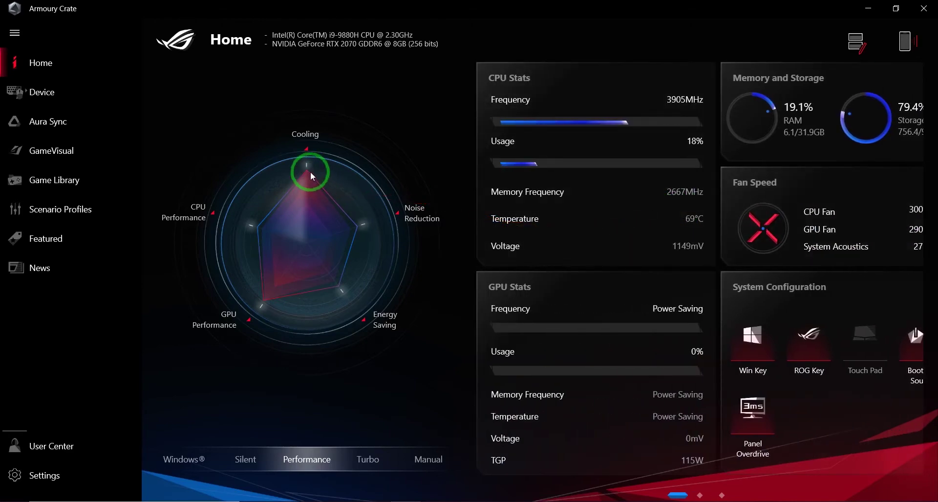
{"action": "mouse_move", "coordinate": [313, 176]}
{"action": "left_mouse_down"}
{"action": "mouse_move", "coordinate": [225, 316]}
{"action": "mouse_move", "coordinate": [235, 333]}
{"action": "mouse_move", "coordinate": [244, 323]}
{"action": "mouse_move", "coordinate": [203, 420]}
{"action": "mouse_move", "coordinate": [205, 498]}
{"action": "mouse_move", "coordinate": [366, 492]}
{"action": "mouse_move", "coordinate": [142, 387]}
{"action": "mouse_move", "coordinate": [46, 151]}
{"action": "mouse_move", "coordinate": [47, 120]}
{"action": "mouse_move", "coordinate": [73, 250]}
{"action": "left_mouse_up"}
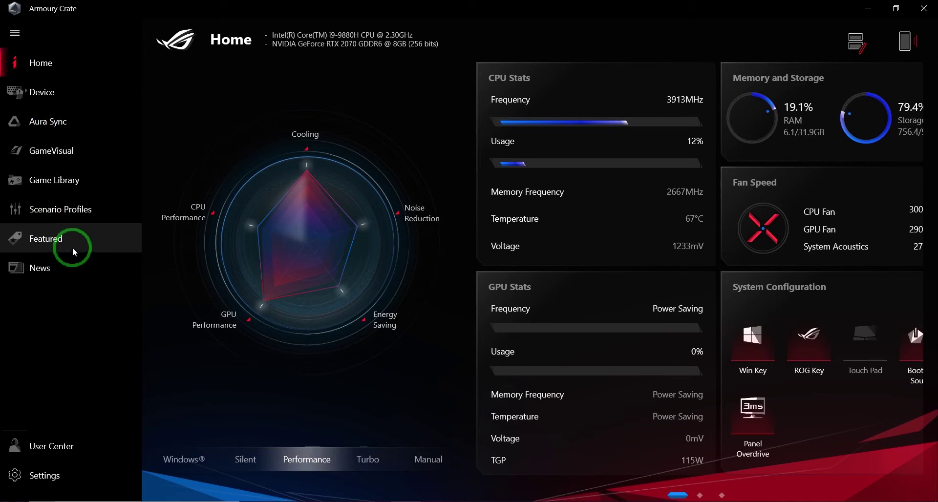
Launch War Selection from the Game Library
{"action": "mouse_move", "coordinate": [72, 247]}
{"action": "left_mouse_down"}
{"action": "mouse_move", "coordinate": [97, 130]}
{"action": "mouse_move", "coordinate": [61, 263]}
{"action": "mouse_move", "coordinate": [68, 163]}
{"action": "mouse_move", "coordinate": [89, 233]}
{"action": "mouse_move", "coordinate": [104, 98]}
{"action": "mouse_move", "coordinate": [79, 190]}
{"action": "left_mouse_up"}
{"action": "left_click", "coordinate": [78, 187]}
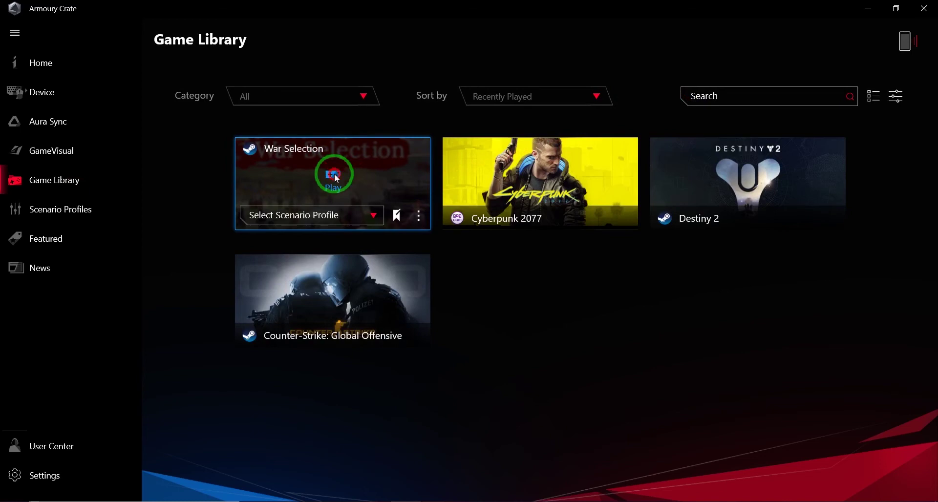
{"action": "left_click", "coordinate": [334, 173]}
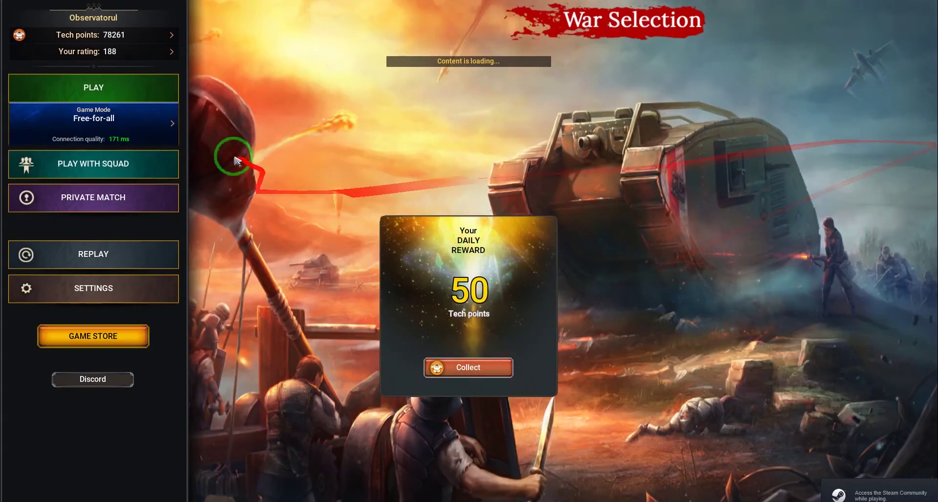
Collect the daily reward in War Selection and open the list of game modes
{"action": "left_click", "coordinate": [483, 366]}
{"action": "left_click", "coordinate": [173, 124]}
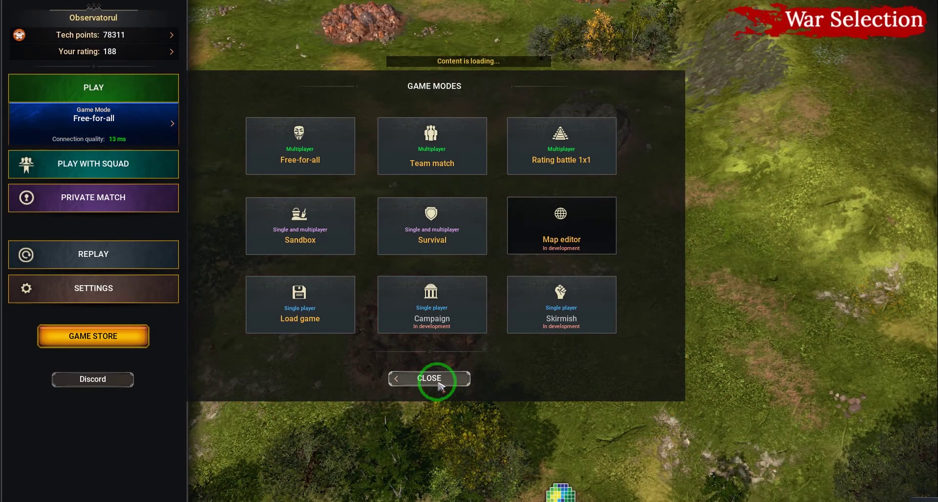
Switch to Armoury Crate and check the CPU and GPU stats on the Home dashboard while War Selection runs in Performance mode
{"action": "key", "text": "alt+Tab"}
{"action": "key", "text": "alt+Tab"}
{"action": "key", "text": "alt+Tab"}
{"action": "key", "text": "alt+Tab"}
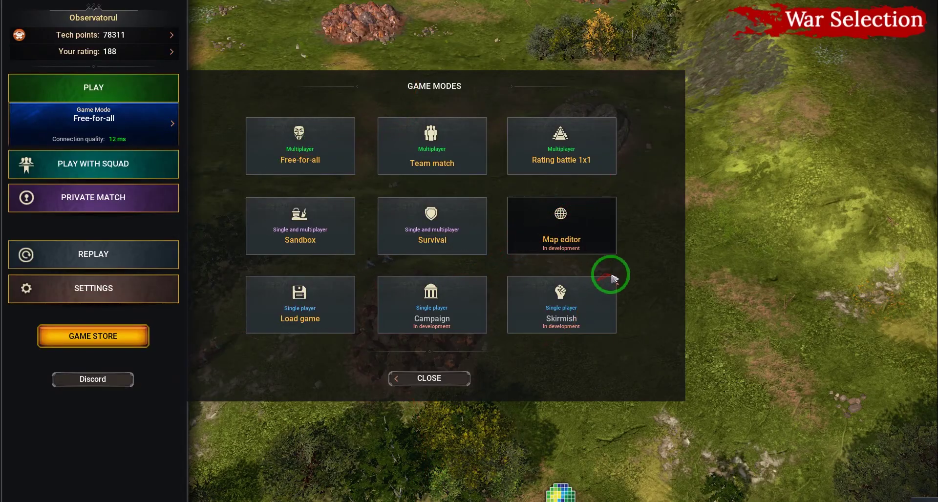
{"action": "key", "text": "alt+Tab"}
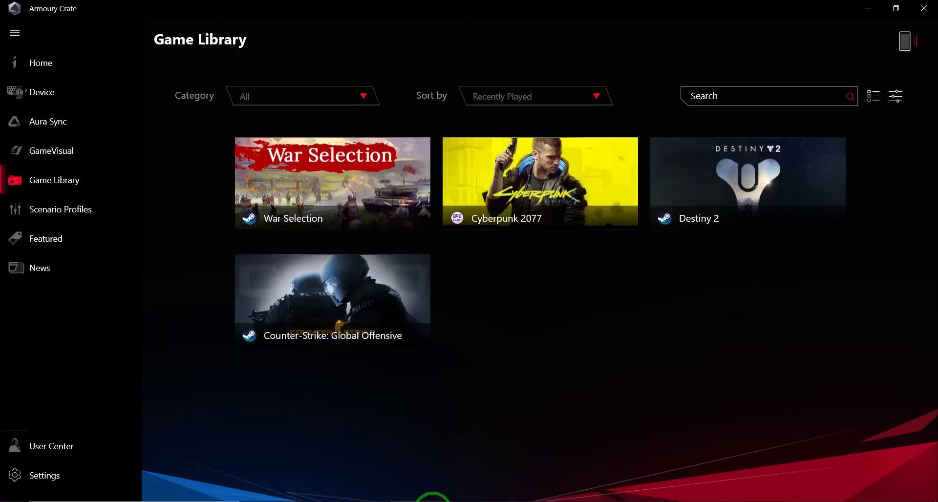
{"action": "left_click", "coordinate": [56, 59]}
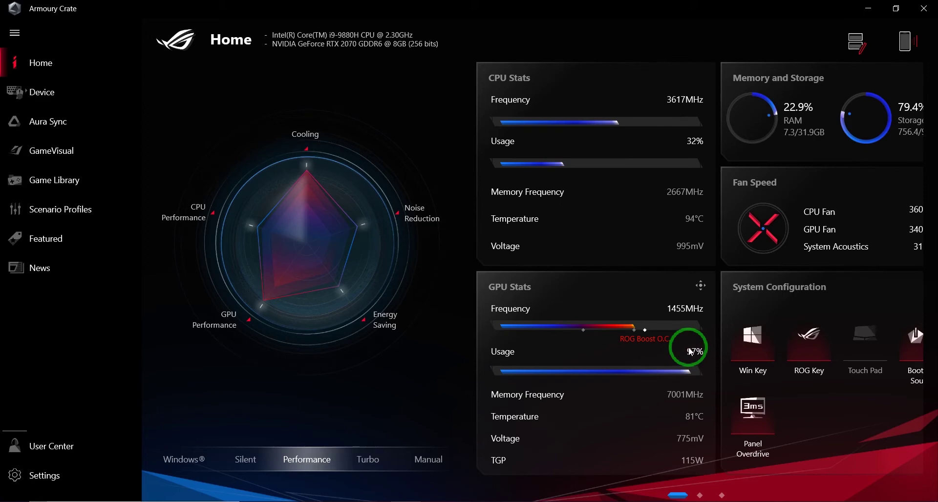
{"action": "left_click_drag", "start_coordinate": [584, 326], "coordinate": [680, 232]}
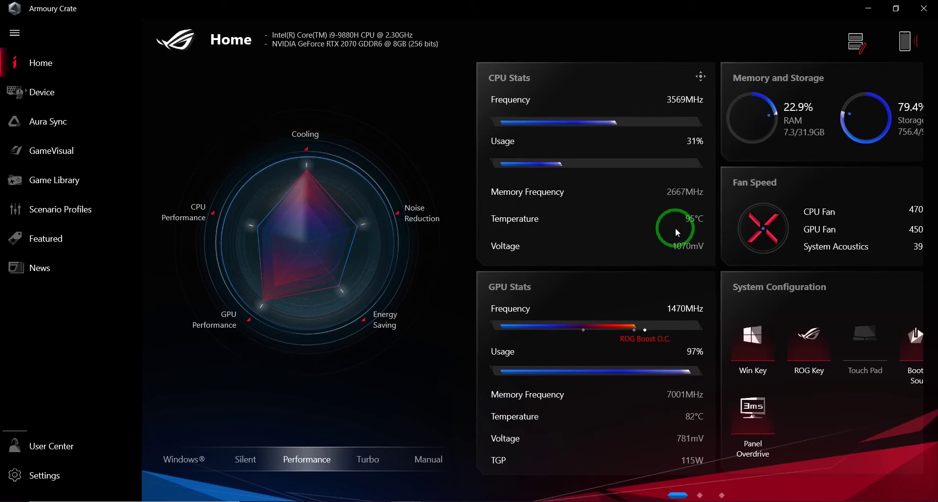
Set the operating mode to Turbo and review the performance chart, CPU stats and GPU stats
{"action": "left_click", "coordinate": [360, 461]}
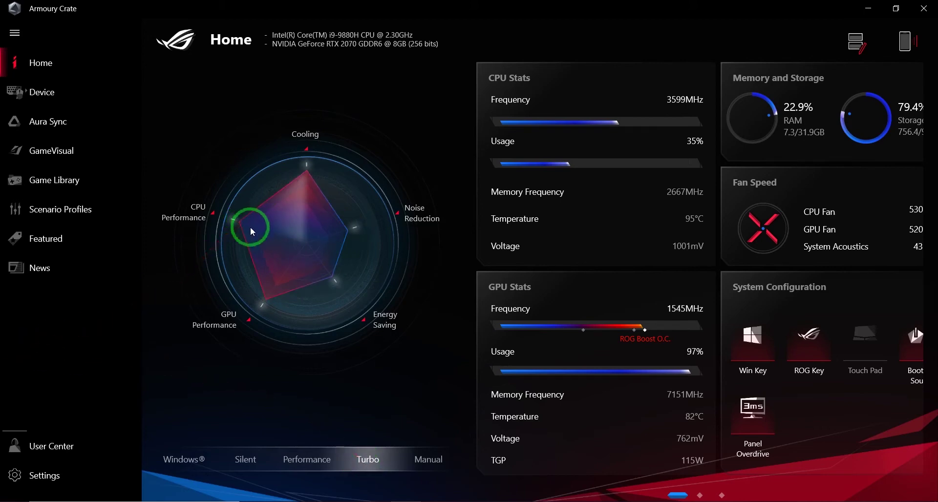
{"action": "left_click_drag", "start_coordinate": [261, 310], "coordinate": [663, 320]}
{"action": "mouse_move", "coordinate": [644, 339]}
{"action": "mouse_move", "coordinate": [643, 339]}
{"action": "left_mouse_down"}
{"action": "mouse_move", "coordinate": [806, 340]}
{"action": "mouse_move", "coordinate": [529, 373]}
{"action": "mouse_move", "coordinate": [631, 355]}
{"action": "left_mouse_up"}
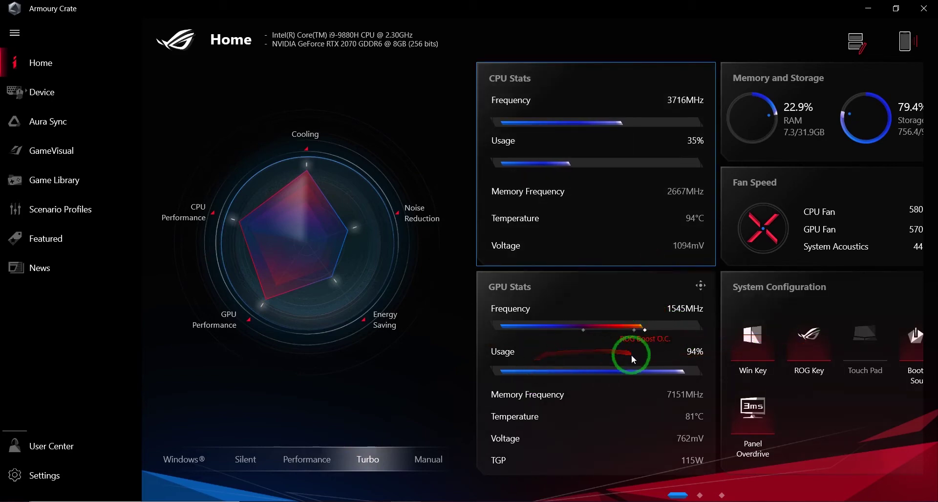
{"action": "mouse_move", "coordinate": [630, 398]}
{"action": "left_mouse_down"}
{"action": "mouse_move", "coordinate": [654, 439]}
{"action": "mouse_move", "coordinate": [686, 372]}
{"action": "left_mouse_up"}
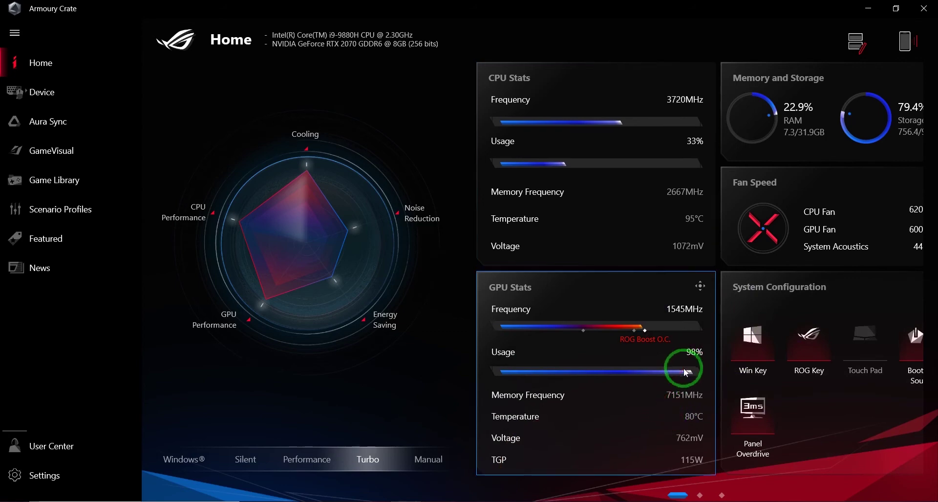
{"action": "mouse_move", "coordinate": [643, 382]}
{"action": "left_mouse_down"}
{"action": "mouse_move", "coordinate": [696, 246]}
{"action": "mouse_move", "coordinate": [449, 288]}
{"action": "left_mouse_up"}
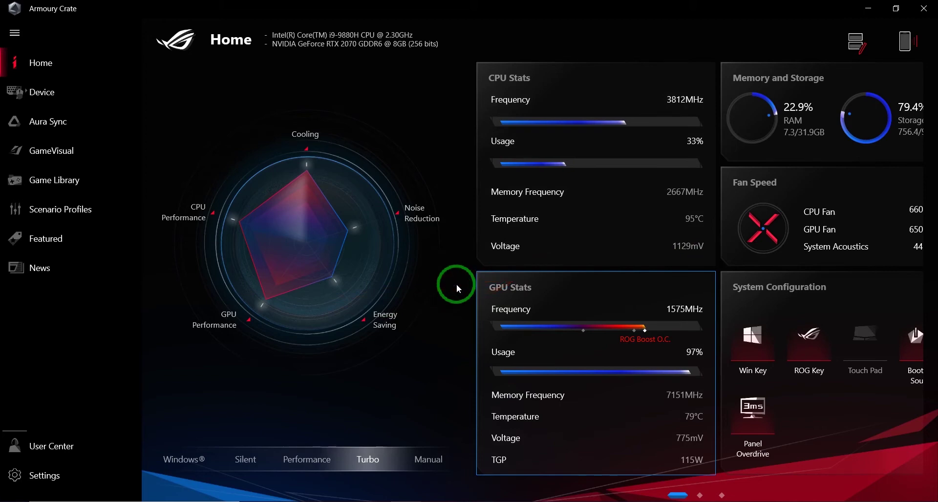
Check the CPU fan speed, GPU fan speed and system acoustics under Turbo mode
{"action": "scroll", "coordinate": [737, 224], "scroll_direction": "down", "scroll_amount": 1}
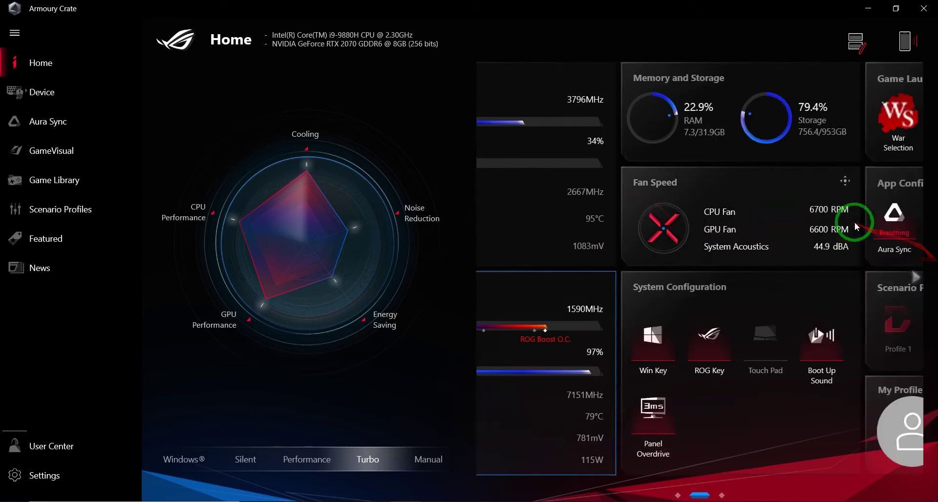
{"action": "left_click_drag", "start_coordinate": [854, 222], "coordinate": [716, 246]}
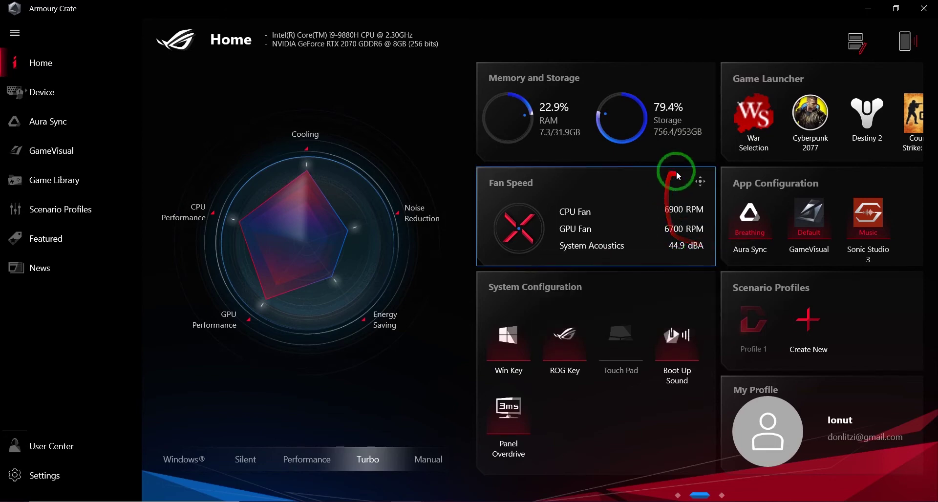
{"action": "left_click_drag", "start_coordinate": [700, 184], "coordinate": [778, 227]}
{"action": "left_click_drag", "start_coordinate": [818, 371], "coordinate": [874, 405]}
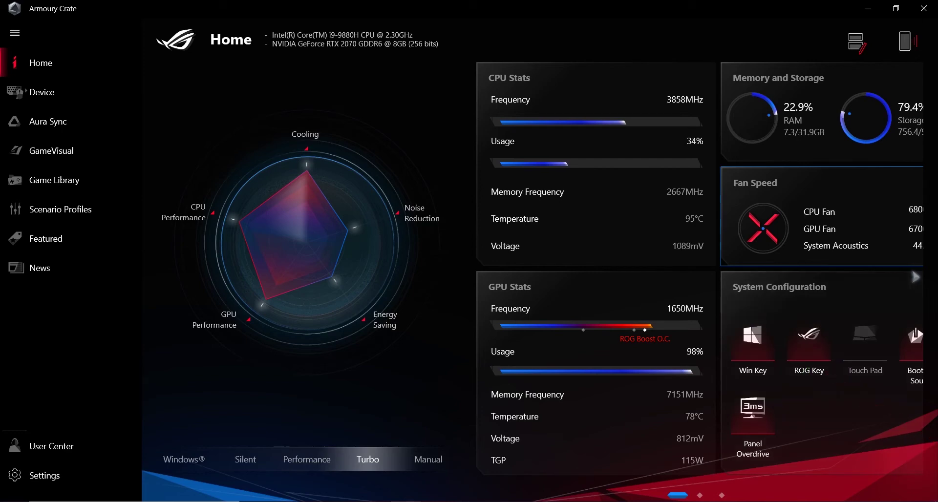
Close War Selection and review the CPU and GPU stats on the Armoury Crate Home dashboard
{"action": "mouse_move", "coordinate": [782, 429]}
{"action": "left_mouse_down"}
{"action": "mouse_move", "coordinate": [665, 372]}
{"action": "mouse_move", "coordinate": [555, 451]}
{"action": "mouse_move", "coordinate": [459, 499]}
{"action": "left_mouse_up"}
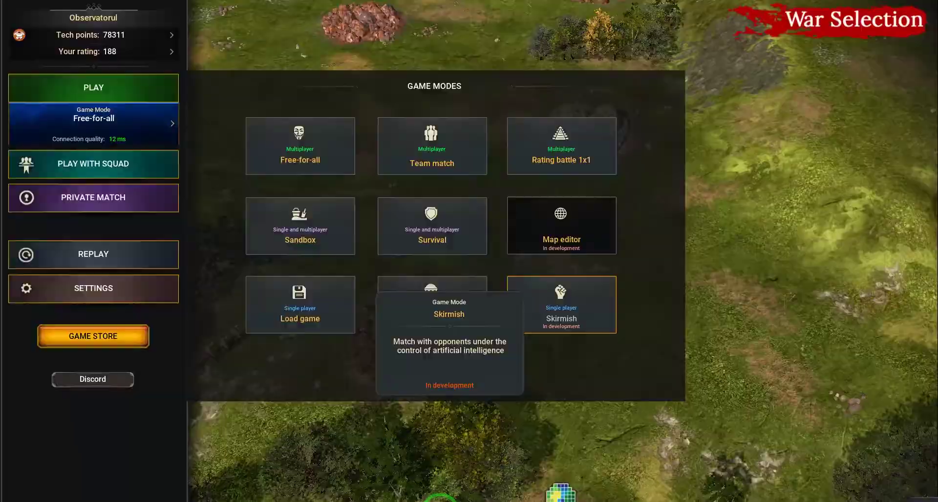
{"action": "mouse_move", "coordinate": [837, 21]}
{"action": "left_mouse_down"}
{"action": "mouse_move", "coordinate": [681, 119]}
{"action": "mouse_move", "coordinate": [611, 171]}
{"action": "mouse_move", "coordinate": [619, 179]}
{"action": "left_mouse_up"}
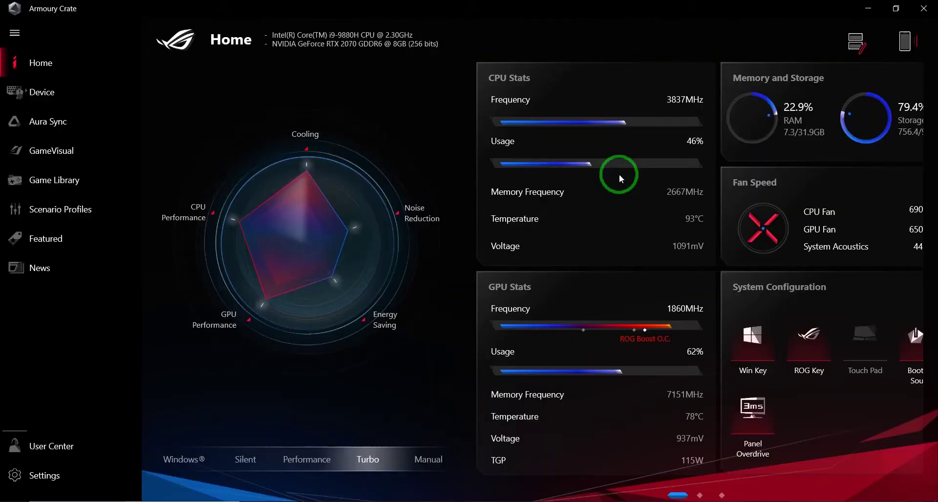
{"action": "mouse_move", "coordinate": [619, 174]}
{"action": "left_mouse_down"}
{"action": "mouse_move", "coordinate": [601, 230]}
{"action": "mouse_move", "coordinate": [650, 330]}
{"action": "mouse_move", "coordinate": [488, 376]}
{"action": "mouse_move", "coordinate": [640, 322]}
{"action": "mouse_move", "coordinate": [670, 325]}
{"action": "mouse_move", "coordinate": [530, 349]}
{"action": "mouse_move", "coordinate": [546, 327]}
{"action": "left_mouse_up"}
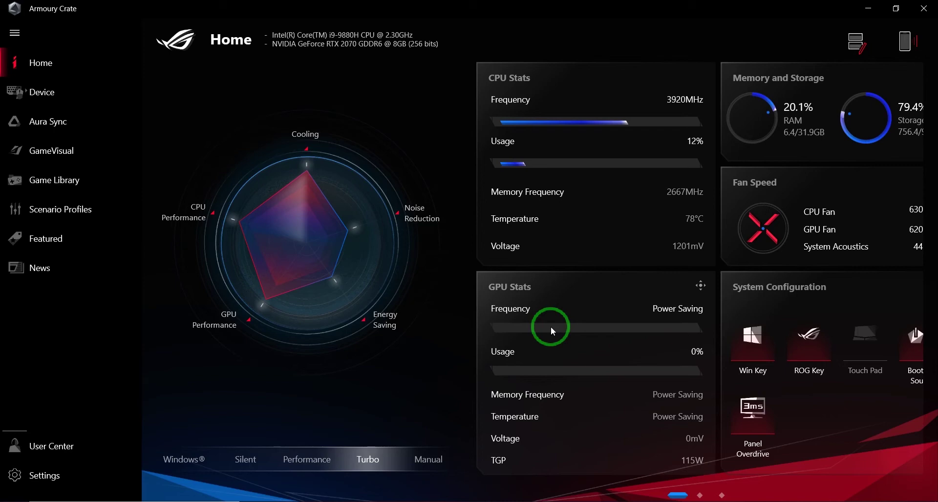
{"action": "mouse_move", "coordinate": [551, 328]}
{"action": "left_mouse_down"}
{"action": "mouse_move", "coordinate": [664, 334]}
{"action": "mouse_move", "coordinate": [591, 288]}
{"action": "left_mouse_up"}
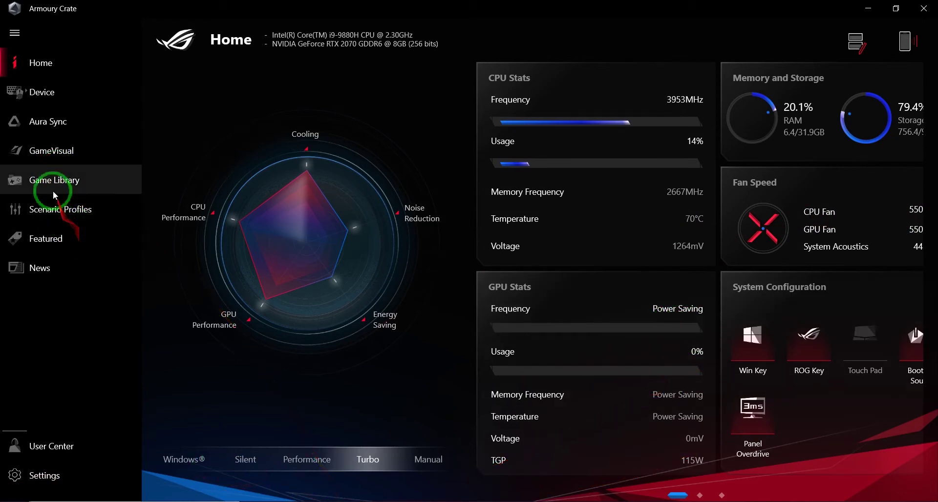
Launch War Selection from the Game Library with Turbo mode active
{"action": "left_click", "coordinate": [81, 182]}
{"action": "mouse_move", "coordinate": [245, 142]}
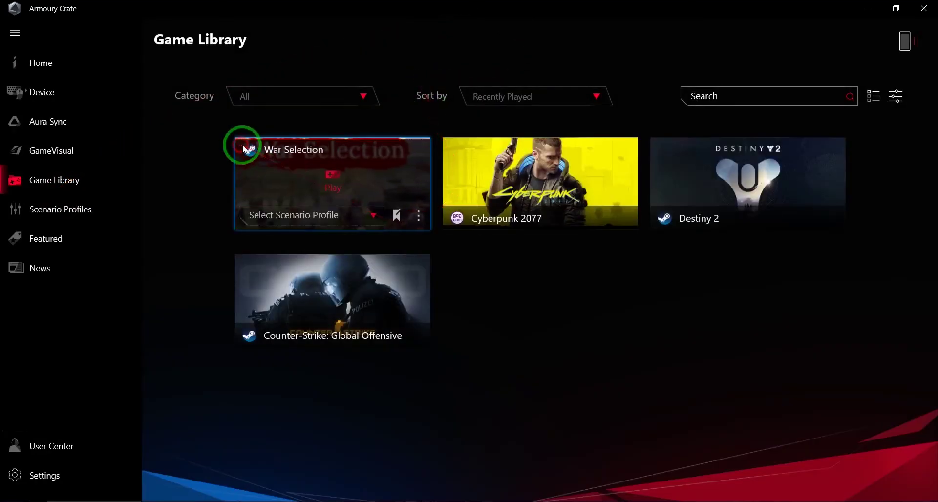
{"action": "left_click", "coordinate": [339, 182]}
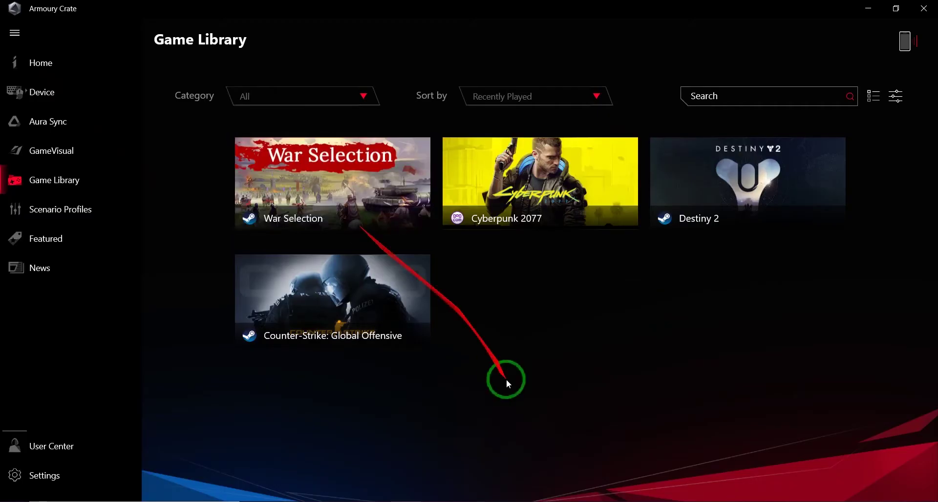
Return to the Home dashboard and check the CPU frequency, usage and temperature with War Selection running
{"action": "left_click", "coordinate": [47, 66]}
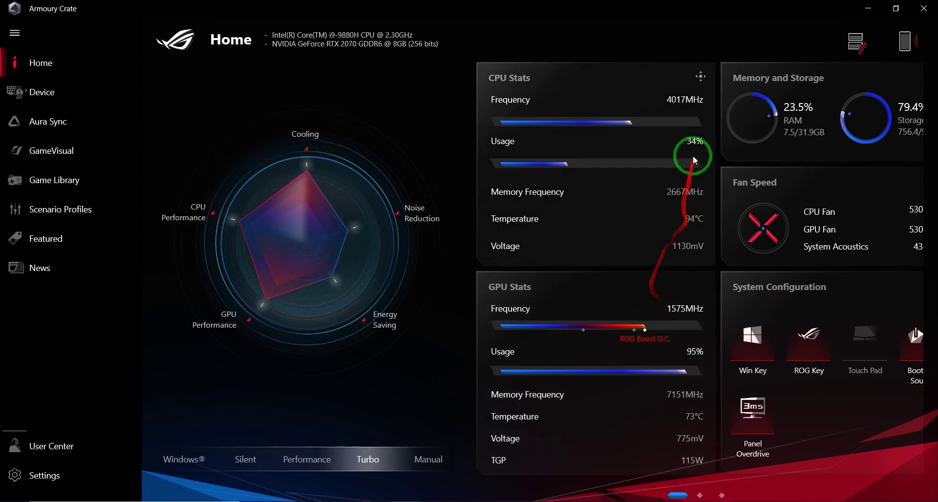
{"action": "left_click", "coordinate": [584, 103]}
{"action": "left_click_drag", "start_coordinate": [585, 103], "coordinate": [547, 104]}
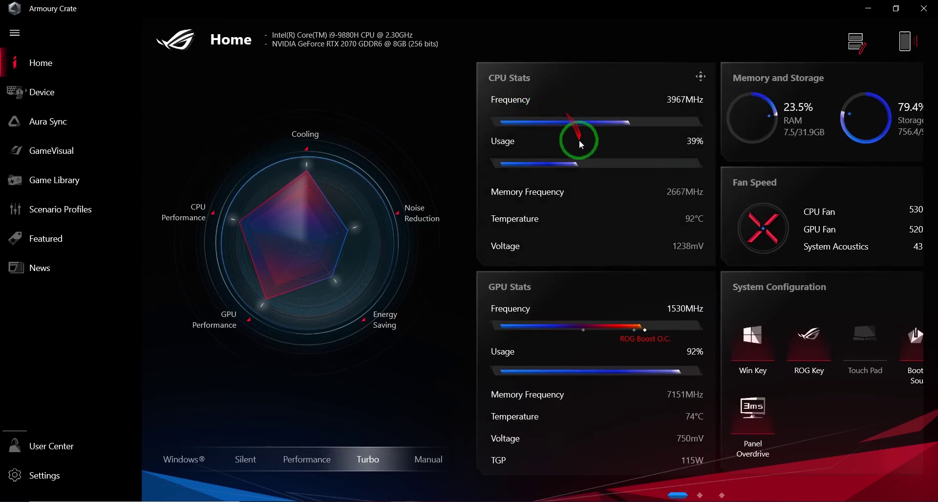
{"action": "left_click_drag", "start_coordinate": [727, 139], "coordinate": [695, 136]}
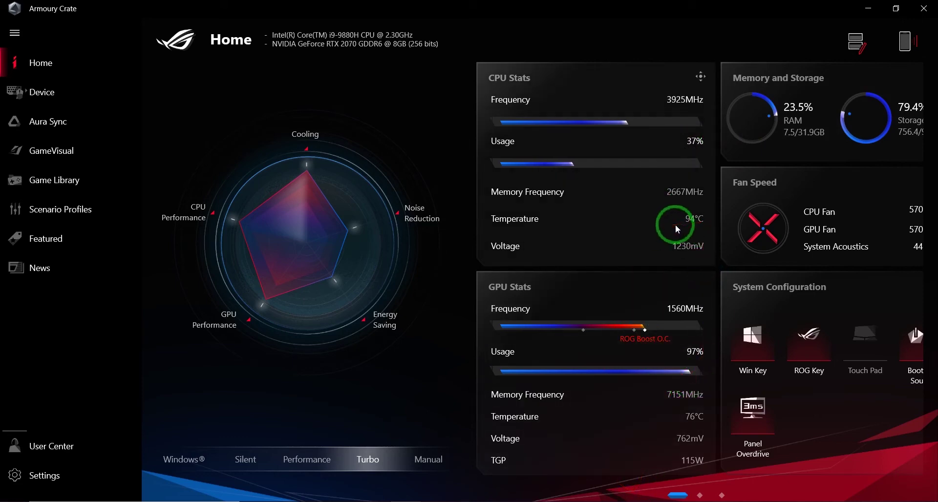
Close War Selection and launch Cyberpunk 2077 from the Game Library
{"action": "left_click", "coordinate": [442, 501]}
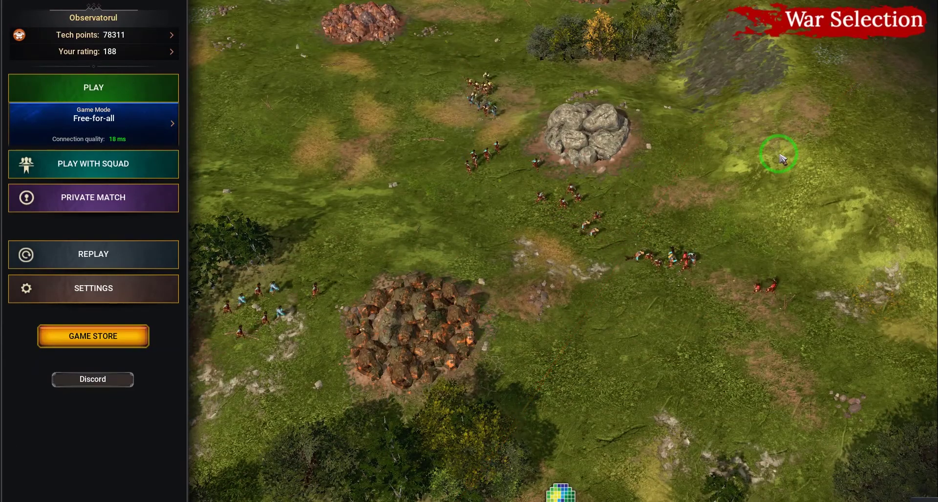
{"action": "key", "text": "alt+Tab"}
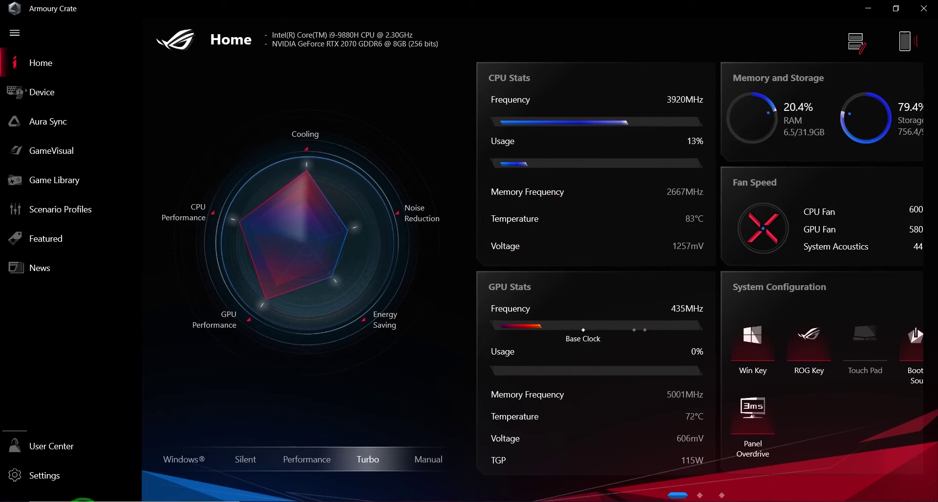
{"action": "left_click", "coordinate": [85, 177]}
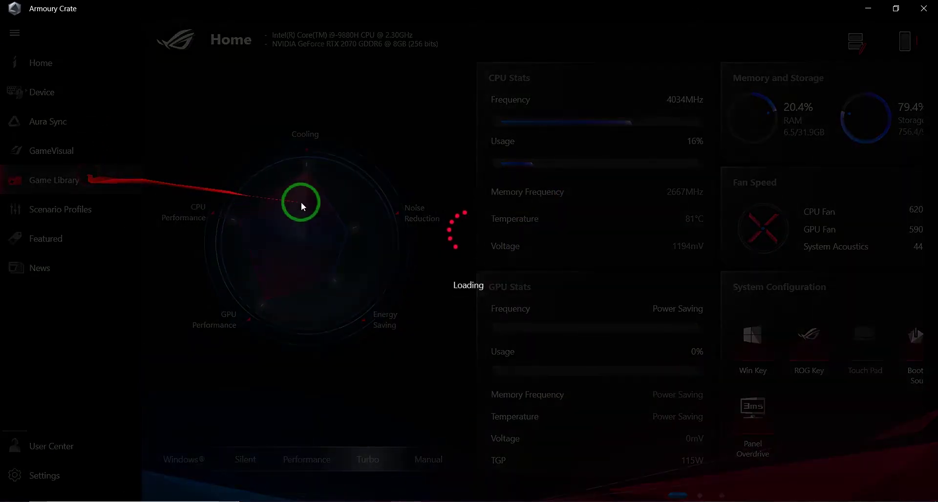
{"action": "mouse_move", "coordinate": [513, 161]}
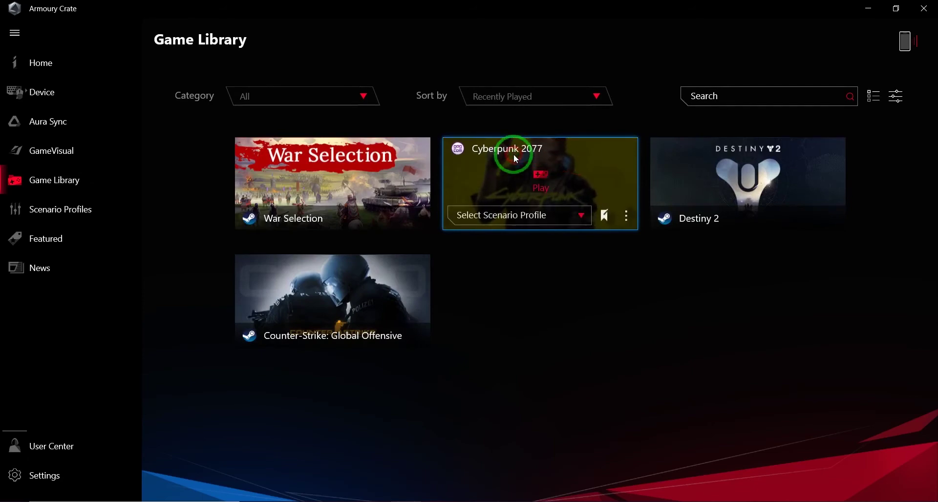
{"action": "left_click", "coordinate": [542, 177]}
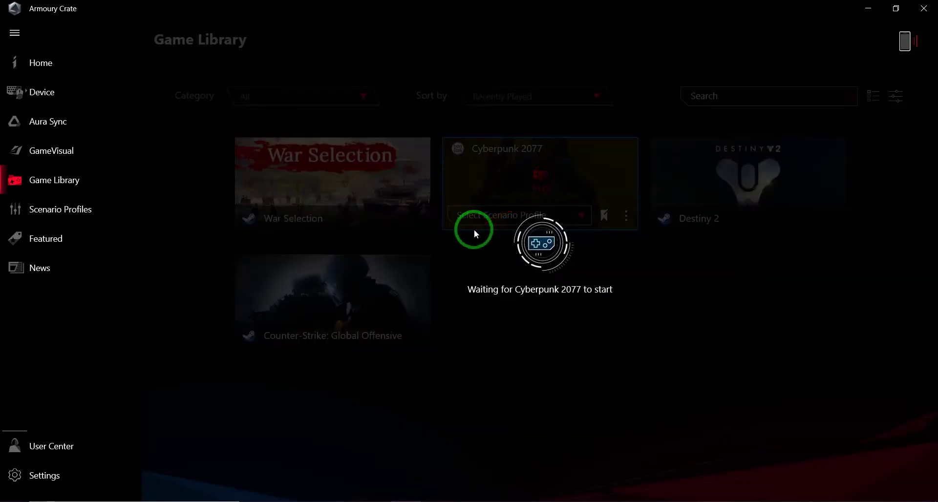
Open the Home dashboard, switch to Cyberpunk 2077 and continue the last saved game
{"action": "left_click", "coordinate": [27, 60]}
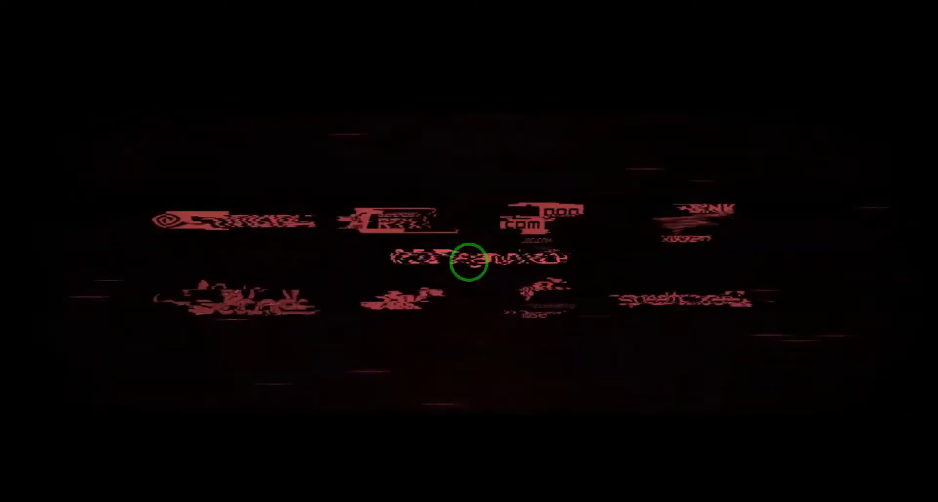
{"action": "key", "text": "alt+Tab"}
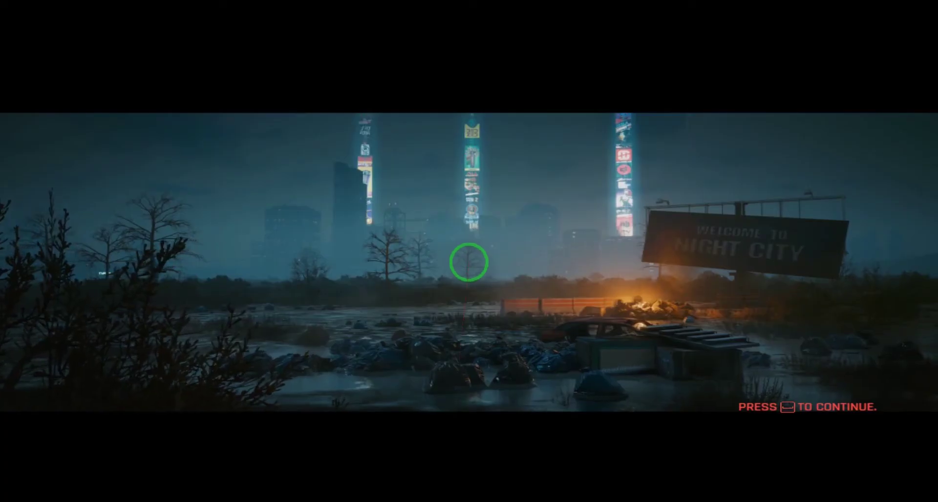
{"action": "key", "text": "space"}
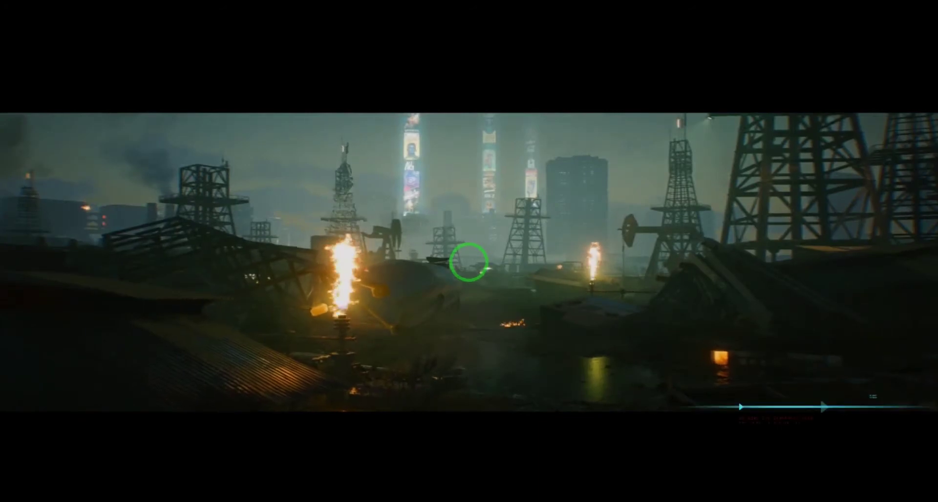
{"action": "key", "text": "space"}
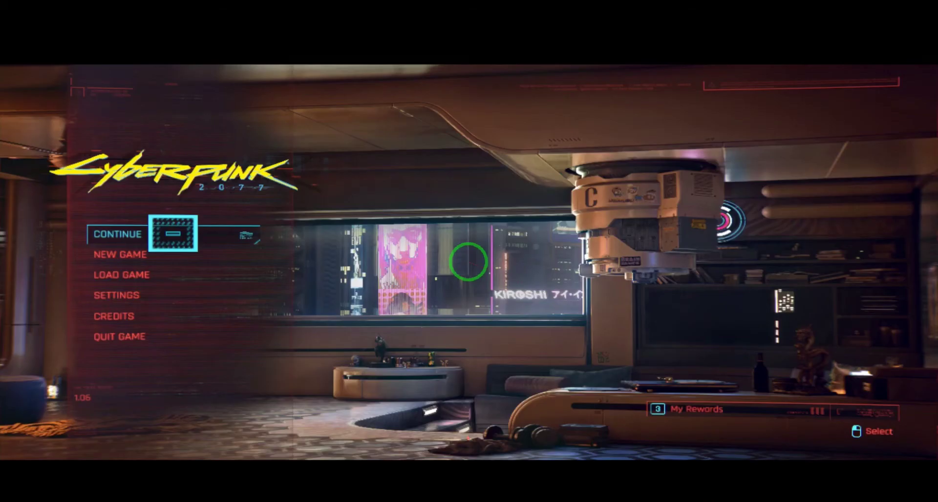
{"action": "key", "text": "Return"}
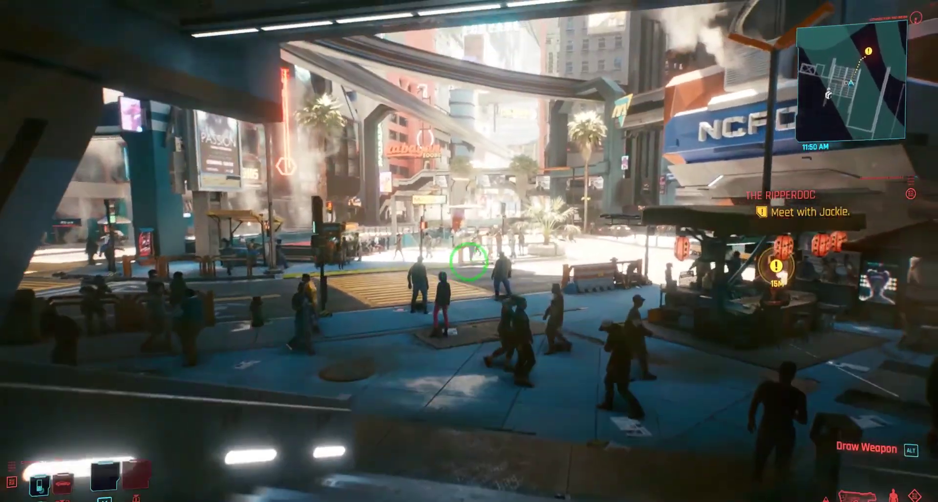
Walk forward through the plaza to the striped crosswalk and draw the weapon
{"action": "key", "text": "w"}
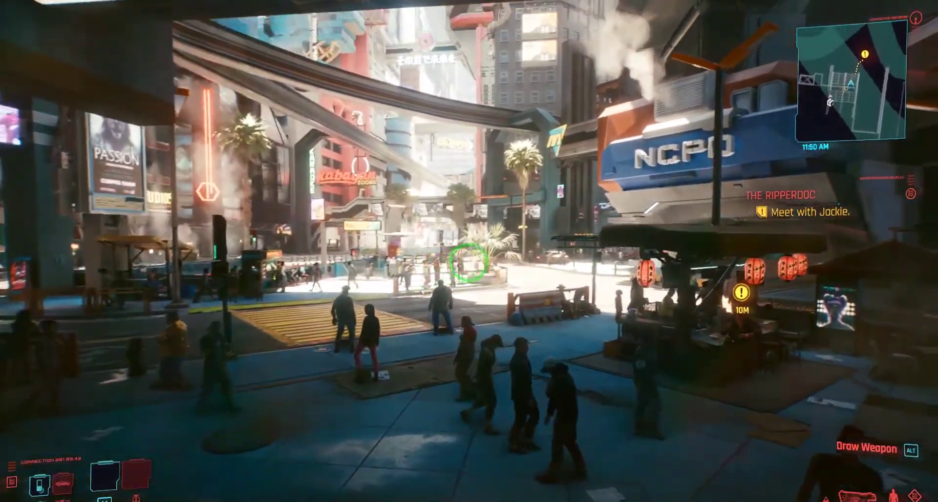
{"action": "key", "text": "w"}
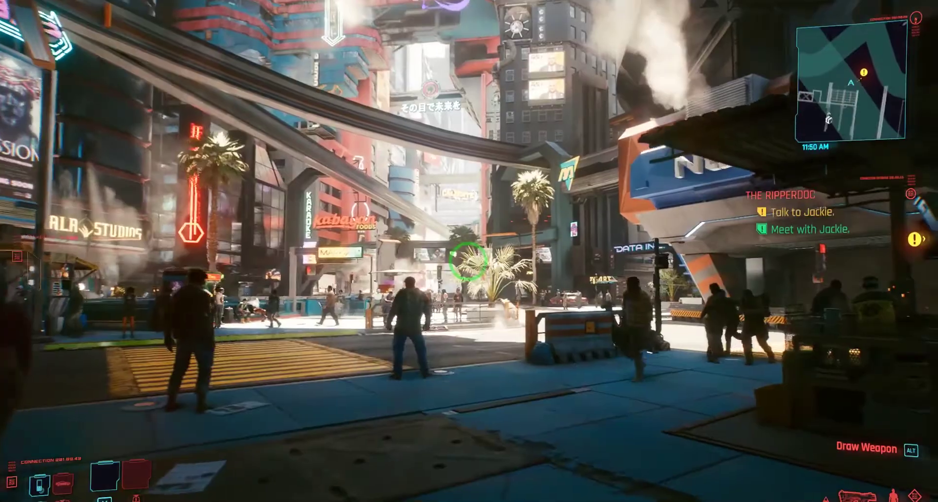
{"action": "key", "text": "alt"}
{"action": "key", "text": "w"}
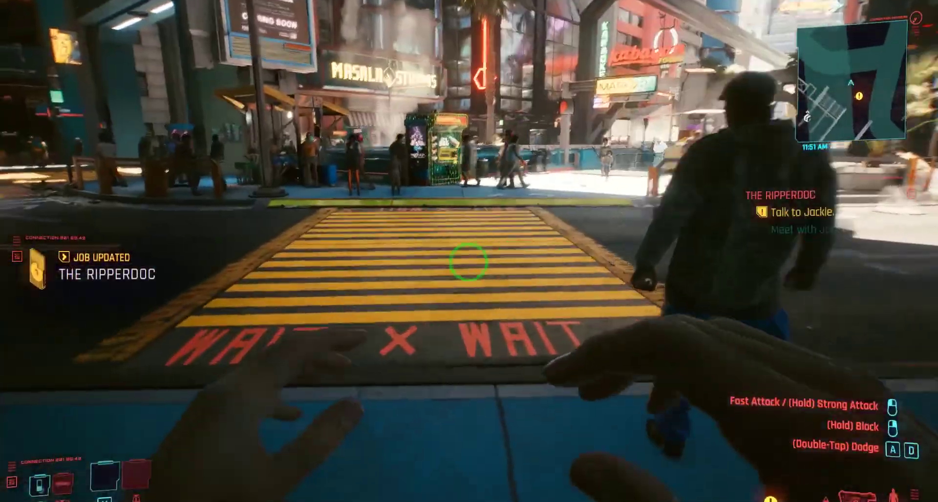
{"action": "key", "text": "w"}
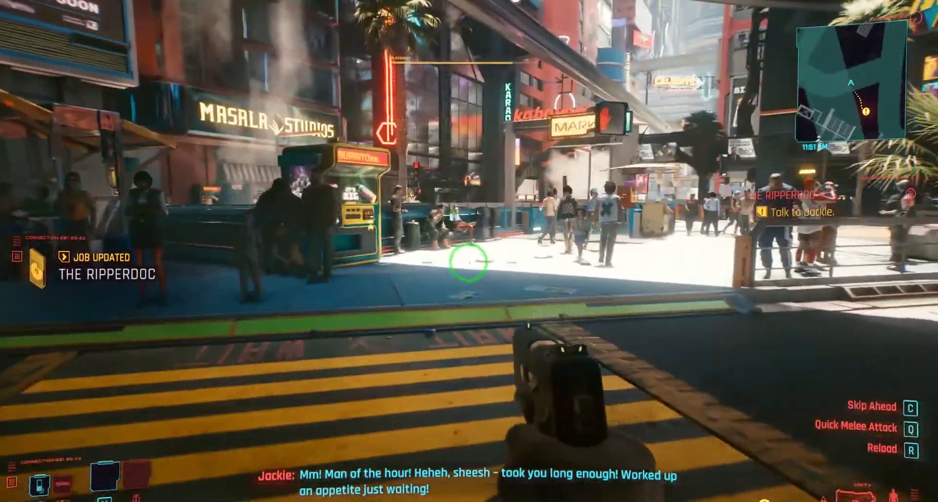
Check the CPU and GPU stats in Armoury Crate under Turbo mode, and switch back to Cyberpunk 2077
{"action": "key", "text": "w"}
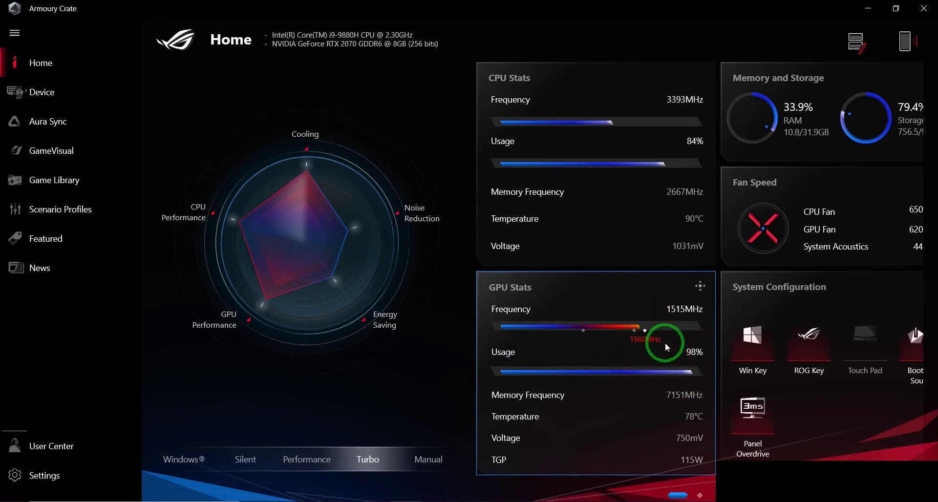
{"action": "key", "text": "alt+Tab"}
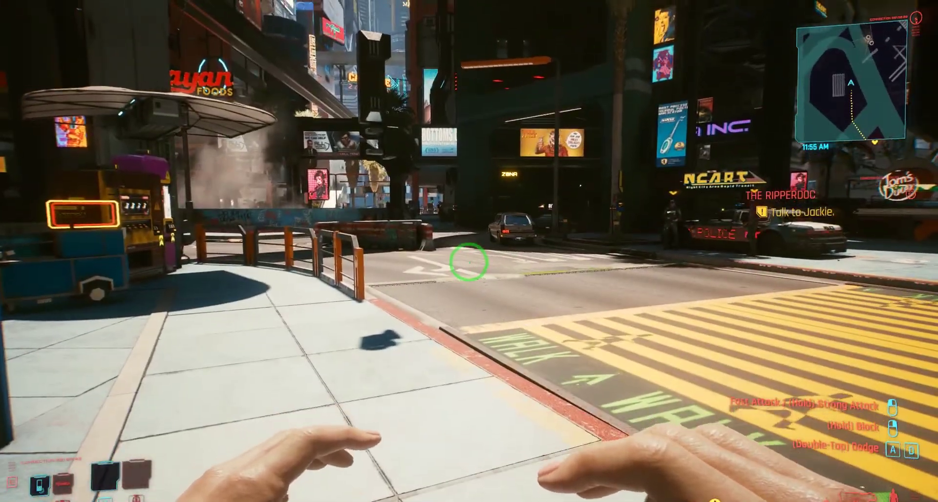
Set the Quick Preset in the game's graphics settings to Ray Tracing: Medium and resume the game
{"action": "key", "text": "Escape"}
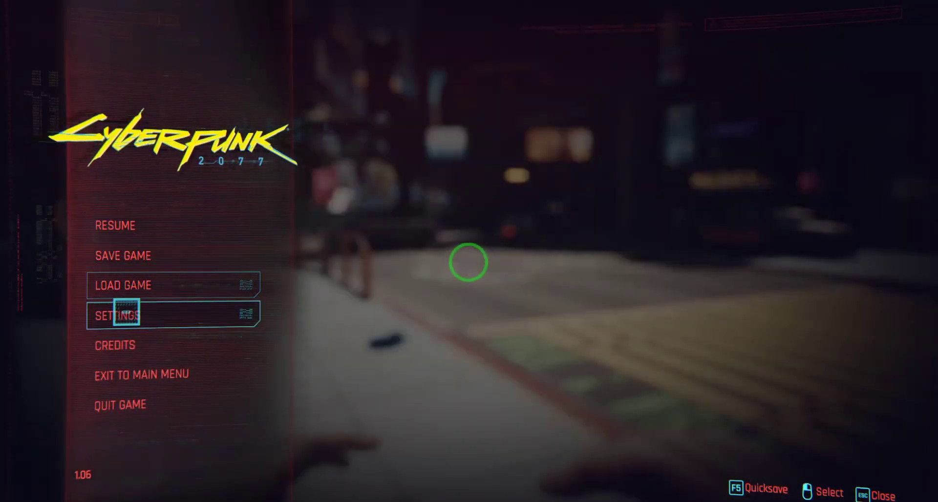
{"action": "left_click", "coordinate": [126, 311]}
{"action": "left_click", "coordinate": [468, 24]}
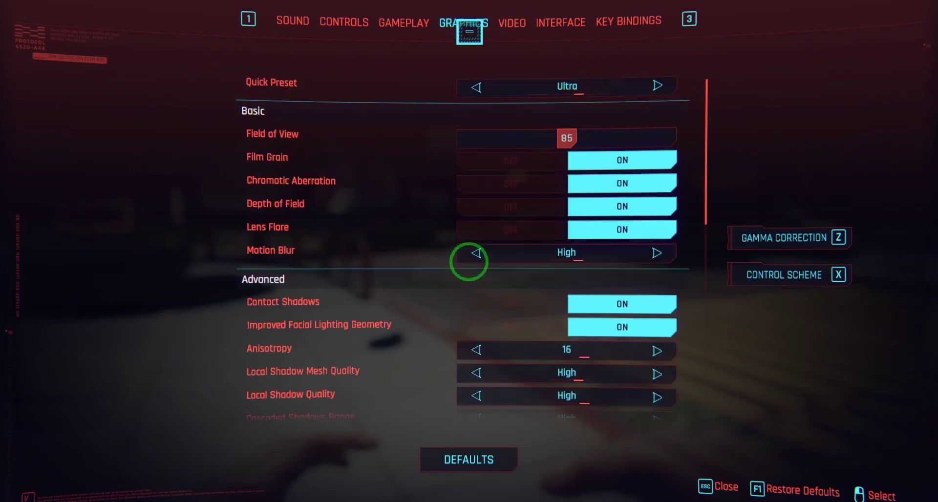
{"action": "key", "text": "d"}
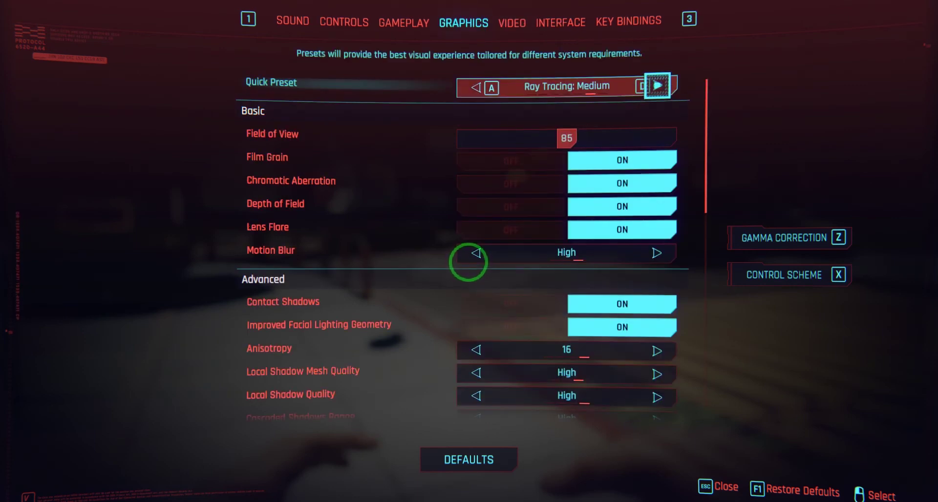
{"action": "key", "text": "d"}
{"action": "key", "text": "a"}
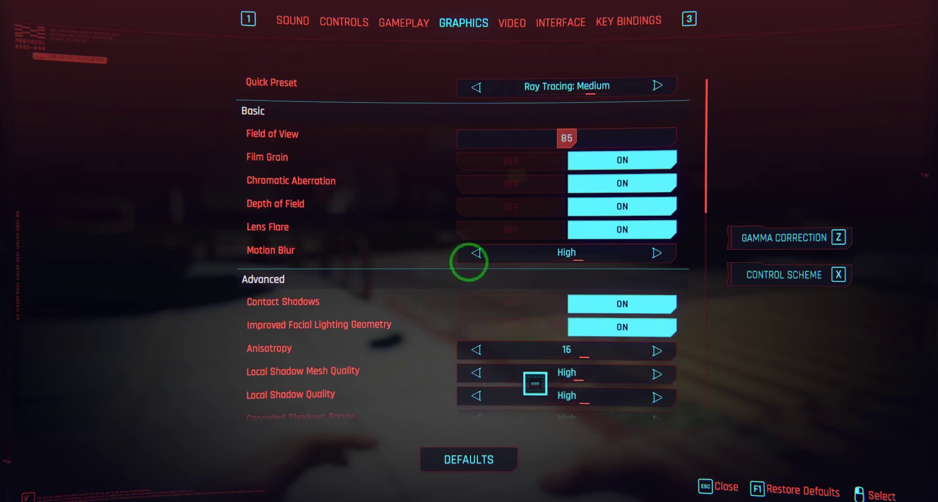
{"action": "key", "text": "Escape"}
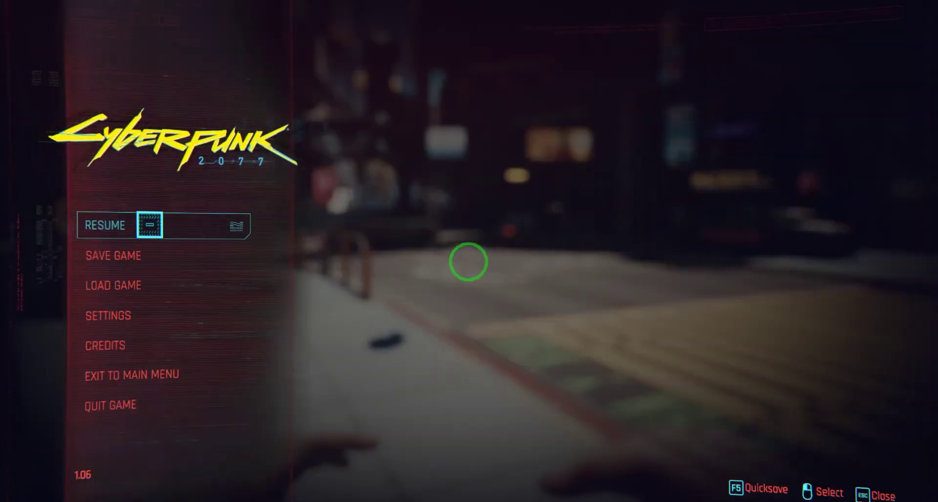
{"action": "key", "text": "Escape"}
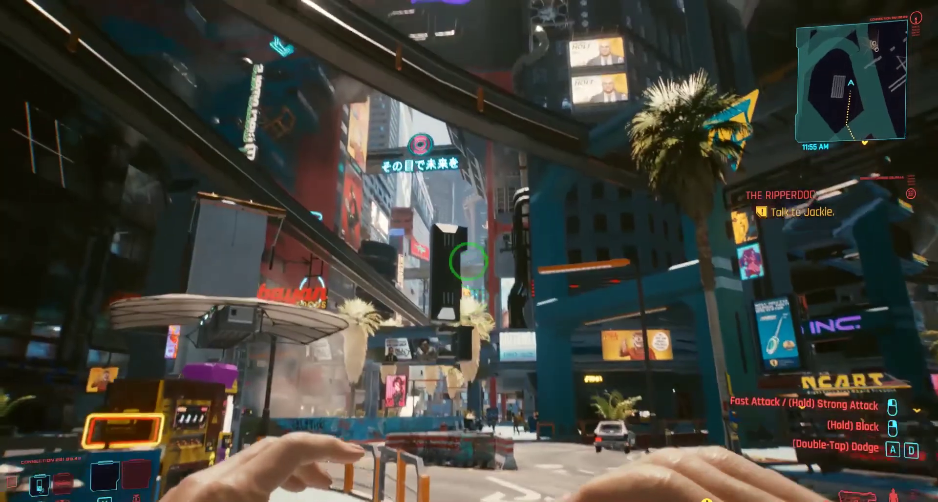
Look up at the surrounding buildings and walk across the plaza past the fenced stairwell to view the ray-traced scene
{"action": "mouse_move", "coordinate": [469, 262]}
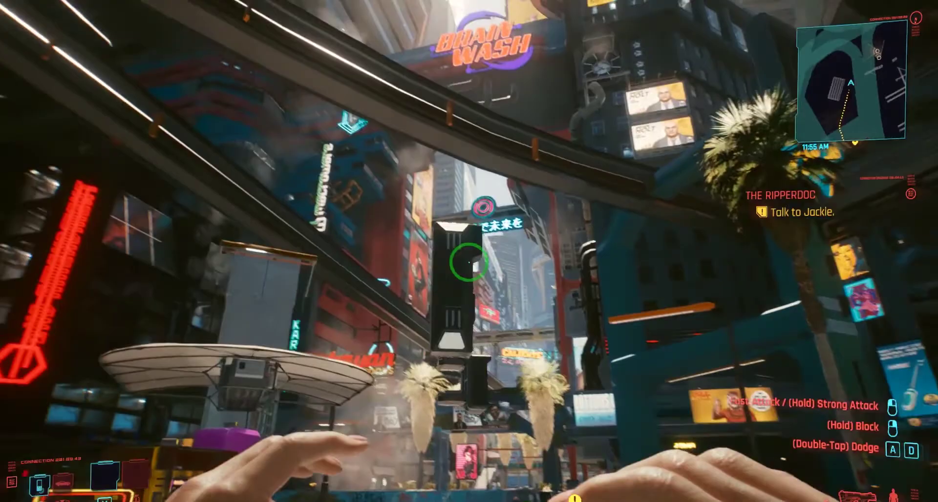
{"action": "key", "text": "w"}
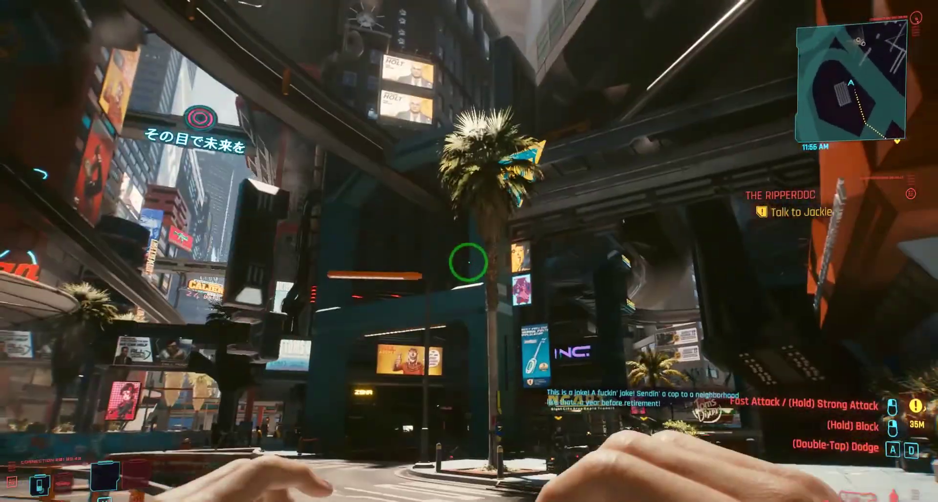
{"action": "key", "text": "w"}
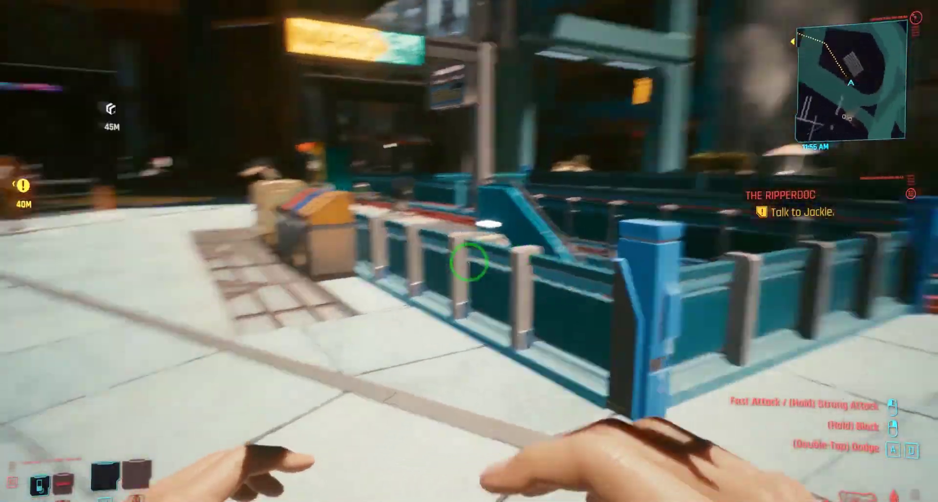
{"action": "key", "text": "w"}
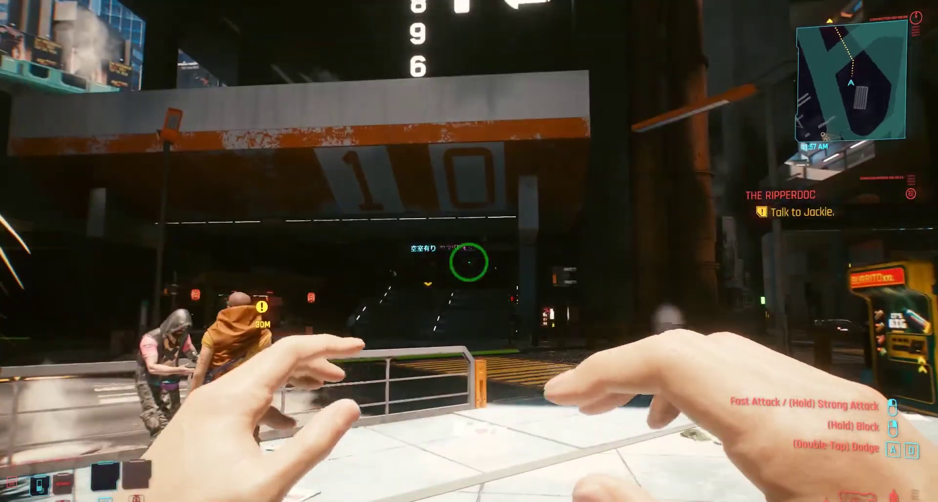
Set the graphics Quick Preset to Ray Tracing: Ultra and resume the game
{"action": "key", "text": "Escape"}
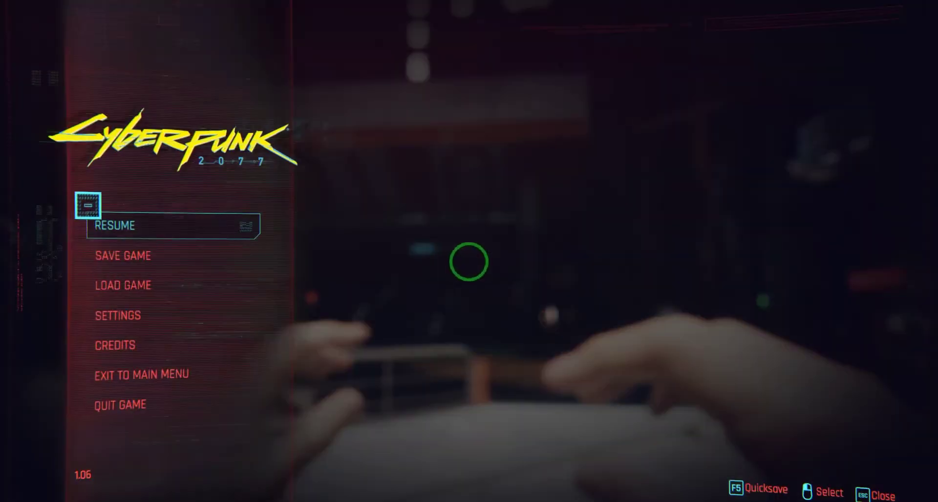
{"action": "left_click", "coordinate": [128, 318]}
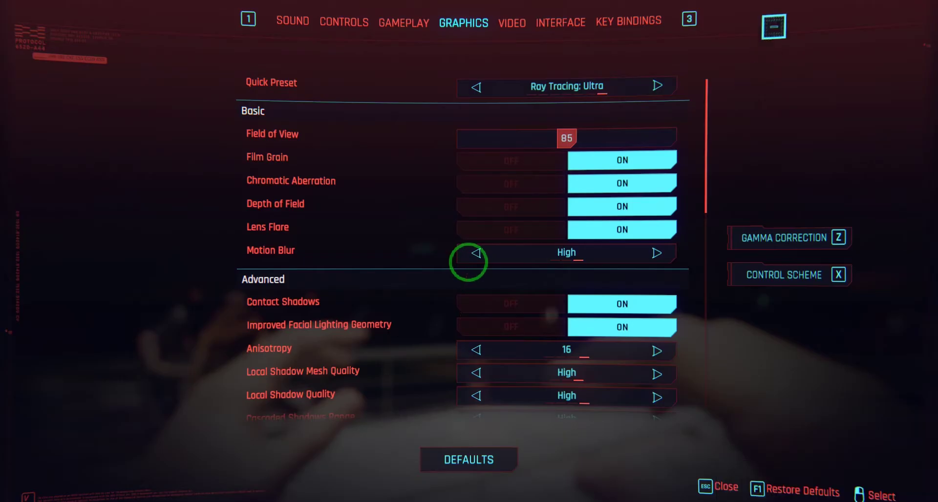
{"action": "key", "text": "Escape"}
{"action": "key", "text": "Escape"}
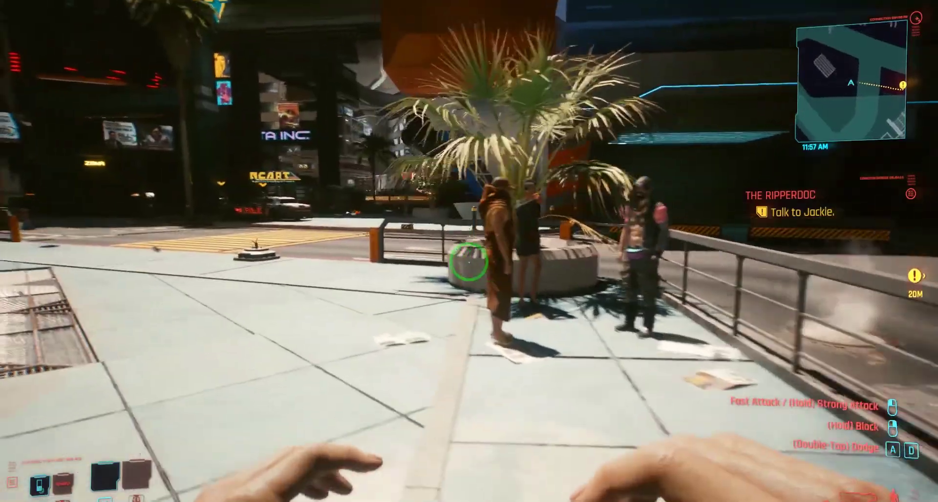
Pause the game in the plaza
{"action": "key", "text": "Escape"}
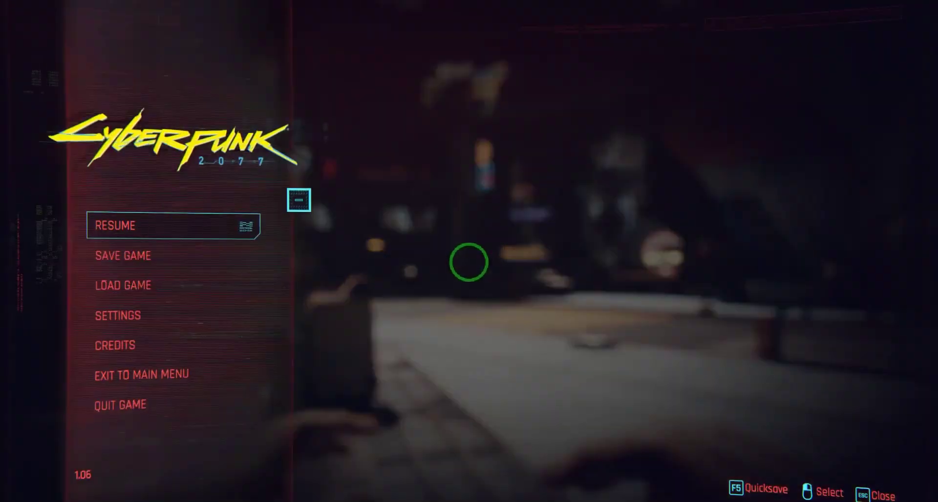